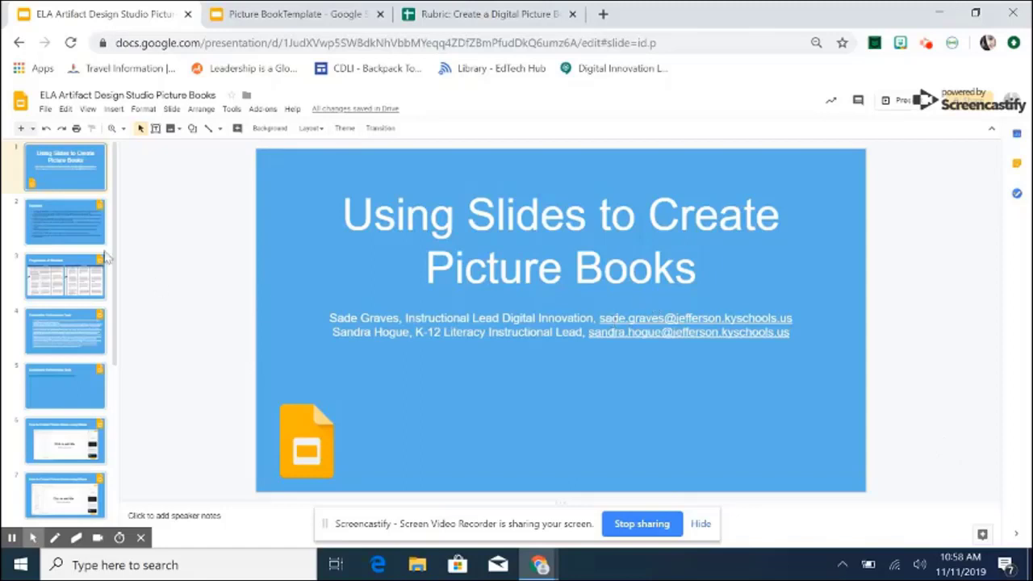
Open slide 2 to show narrative writing standard C.7.3 with sub-points a through g.
{"action": "left_click", "coordinate": [83, 240]}
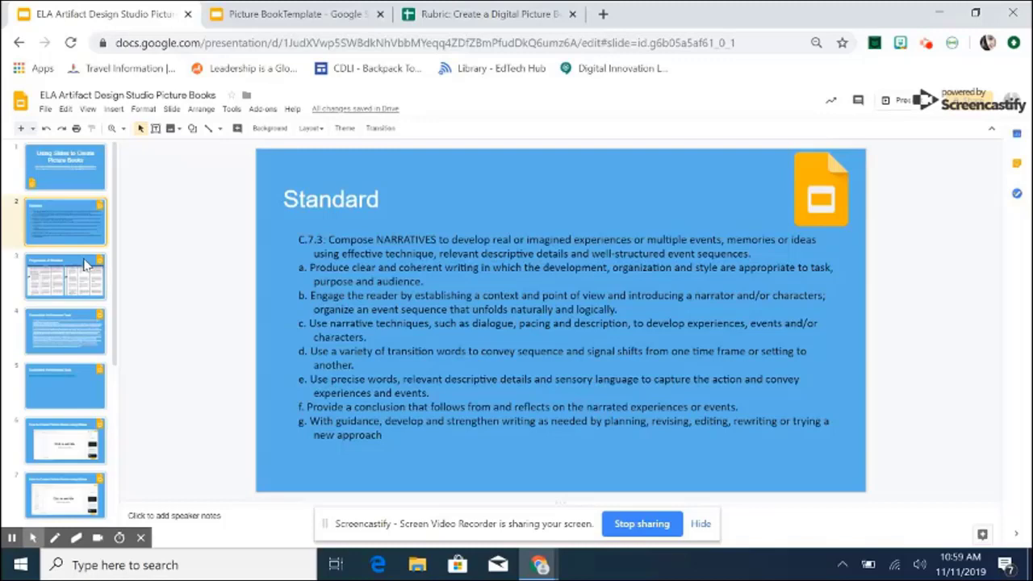
Open slide 3, comparing narrative standards C.6.3, C.7.3 and C.8.3 side by side.
{"action": "left_click", "coordinate": [87, 264]}
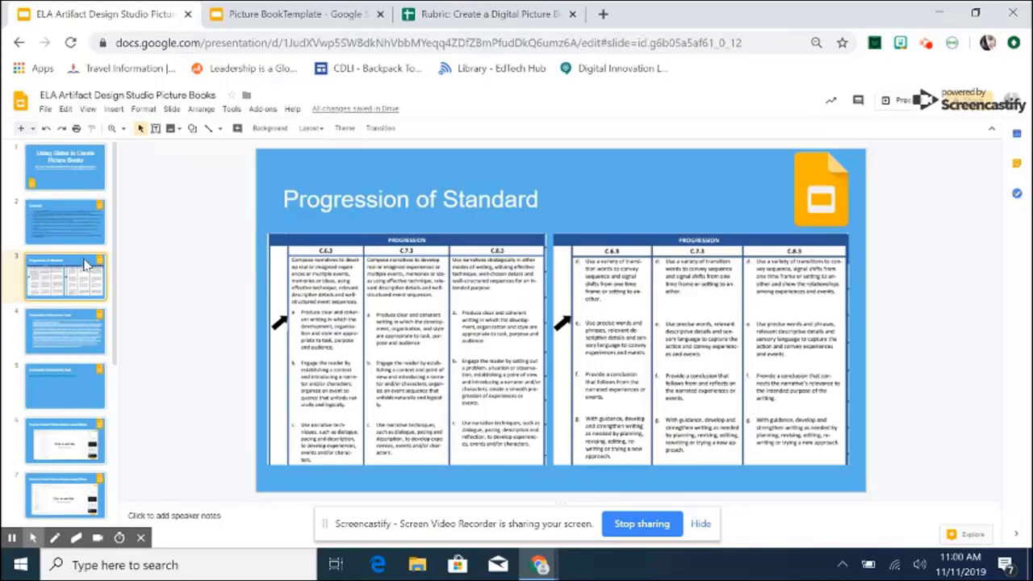
Open slide 4, describing the Frederick Douglass children's book task and its KAS standards.
{"action": "left_click", "coordinate": [69, 337]}
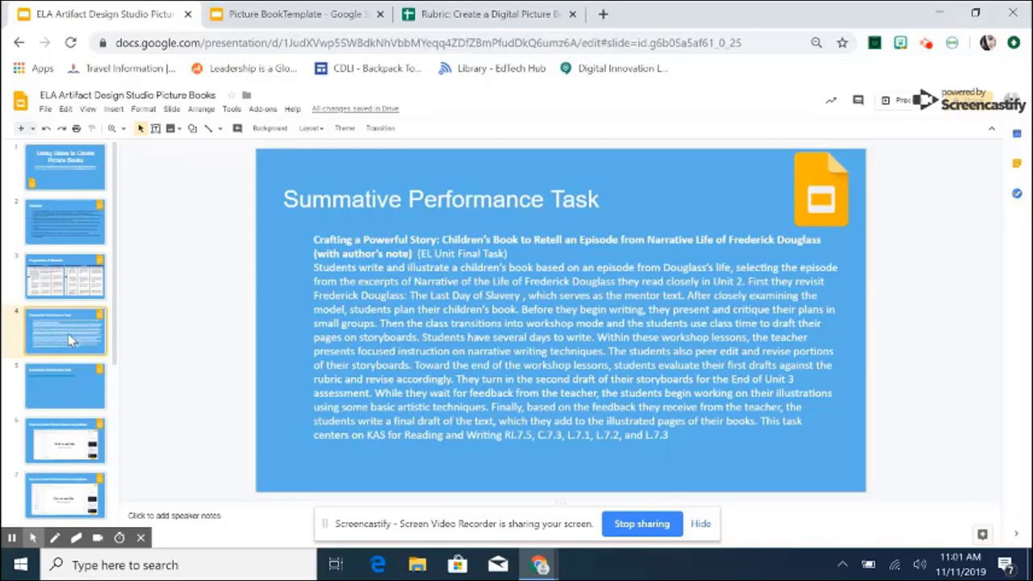
{"action": "left_click", "coordinate": [439, 14]}
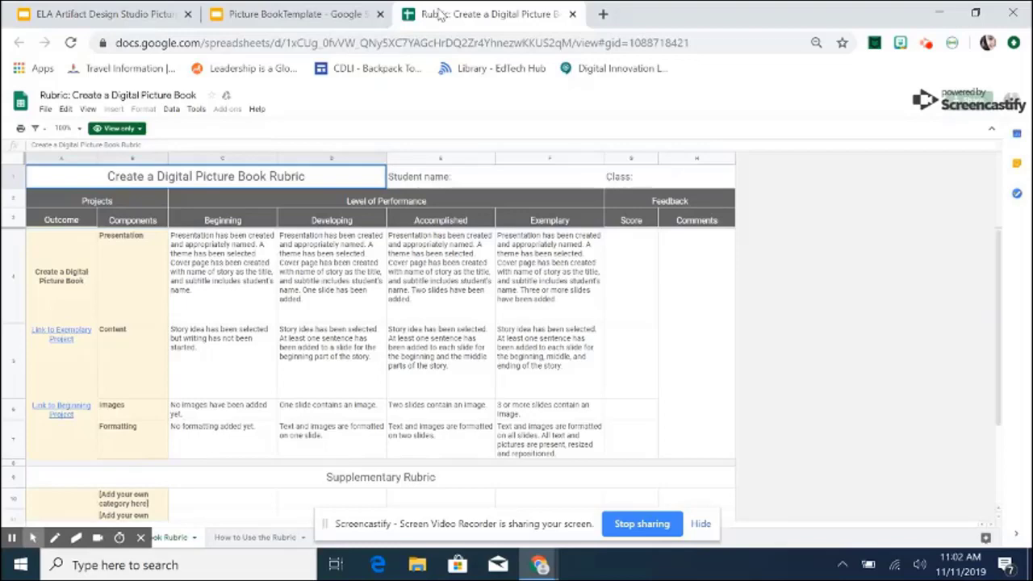
{"action": "left_click", "coordinate": [116, 8]}
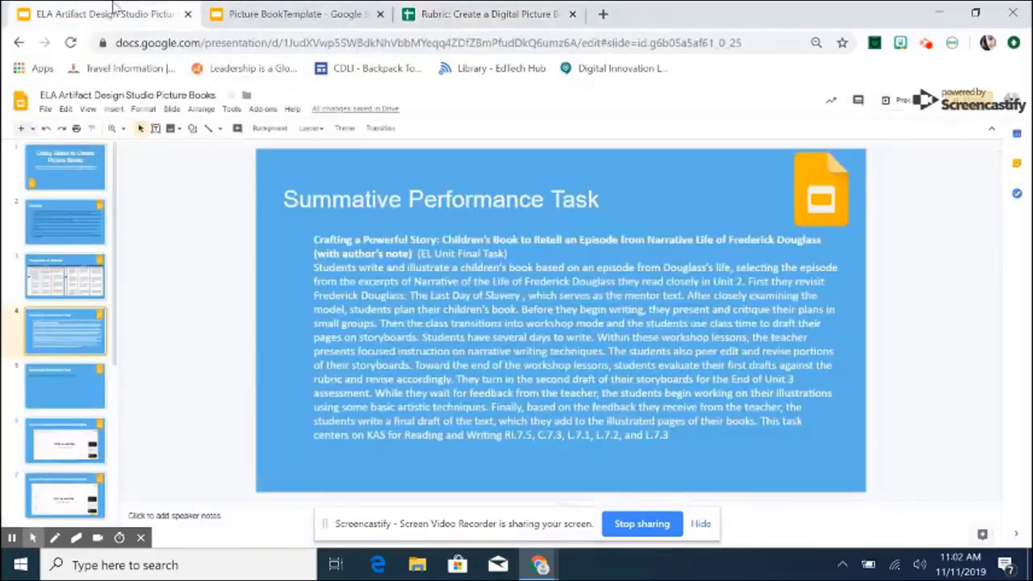
Go to slide 5 and open the Frederick Douglass picture book example in a new tab.
{"action": "left_click", "coordinate": [70, 384]}
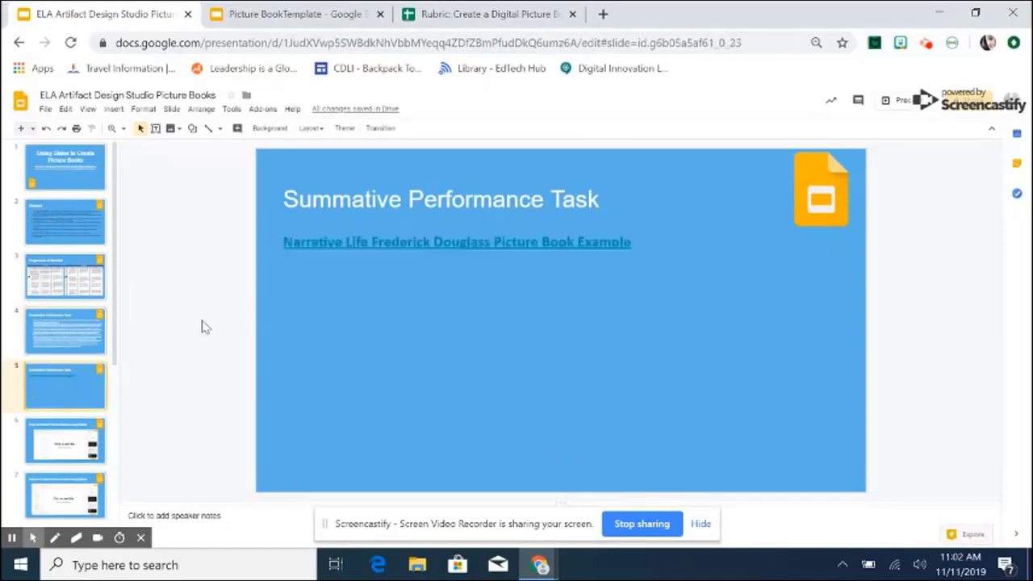
{"action": "left_click", "coordinate": [320, 243]}
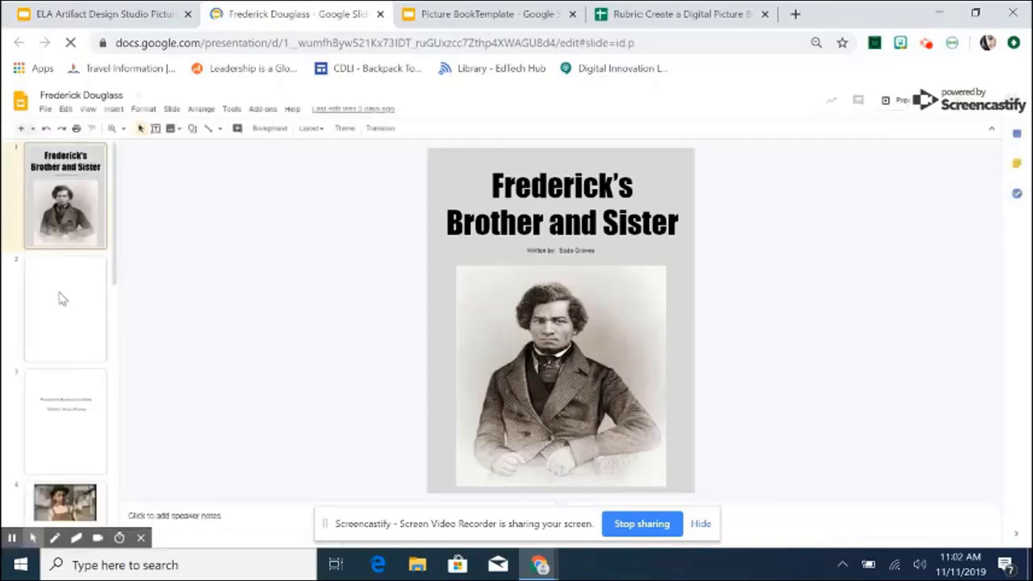
{"action": "scroll", "coordinate": [63, 299], "scroll_direction": "down", "scroll_amount": 1}
{"action": "scroll", "coordinate": [63, 299], "scroll_direction": "down", "scroll_amount": 1}
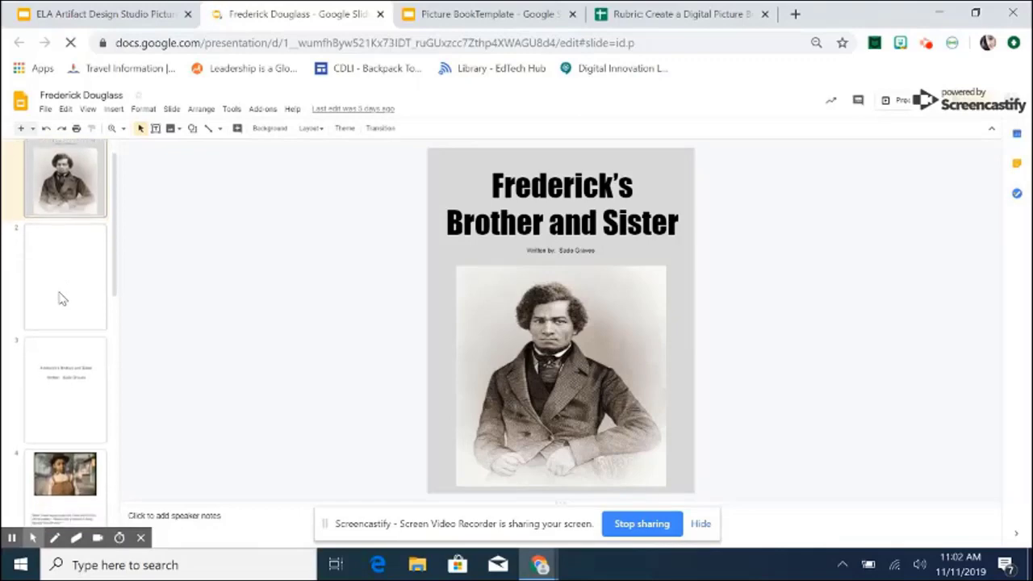
Browse the example's blank second page, title page, boy's photo and brother-and-sister pages.
{"action": "left_click", "coordinate": [63, 299]}
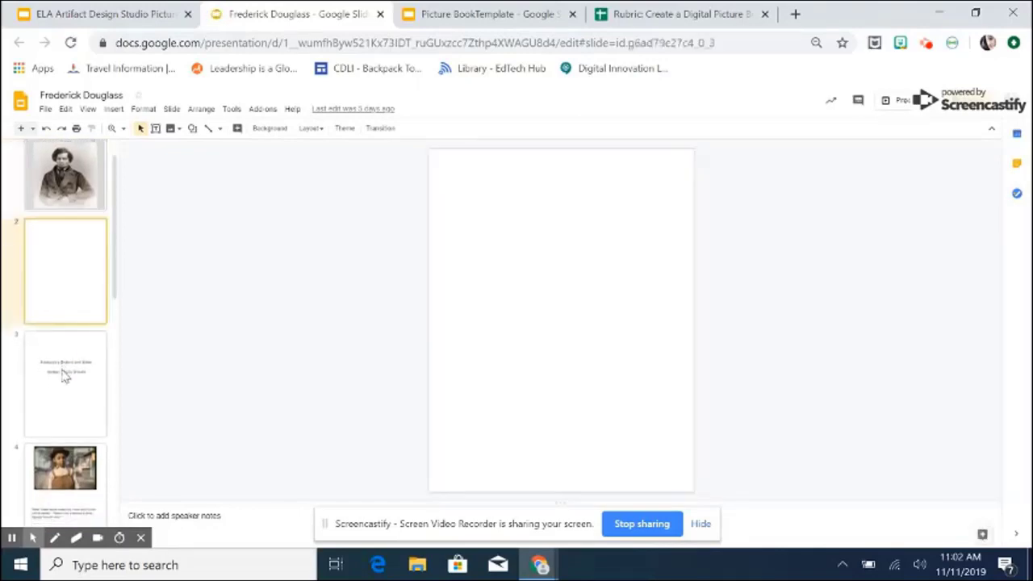
{"action": "left_click", "coordinate": [65, 374]}
{"action": "scroll", "coordinate": [65, 373], "scroll_direction": "down", "scroll_amount": 3}
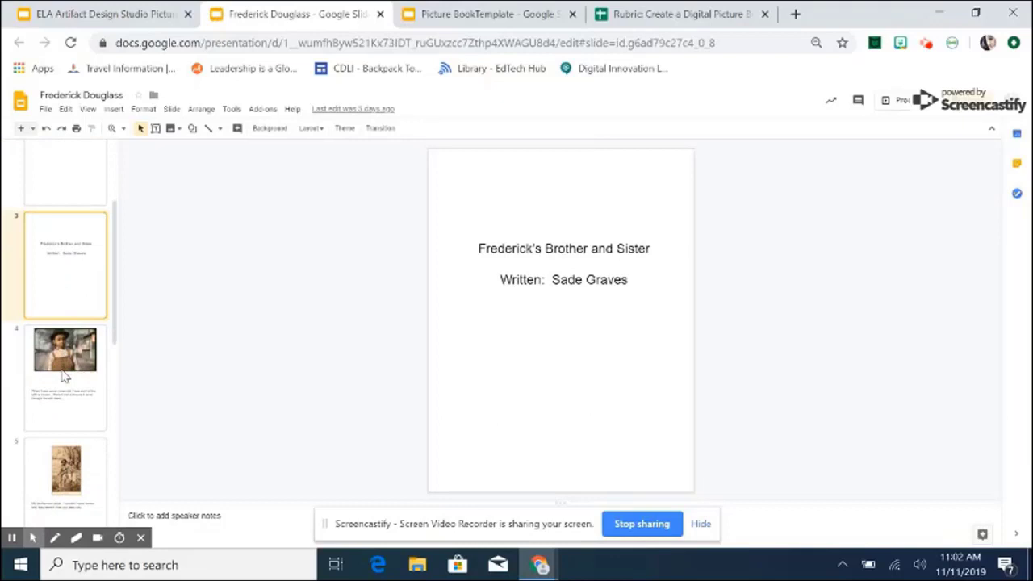
{"action": "left_click", "coordinate": [55, 371]}
{"action": "scroll", "coordinate": [55, 372], "scroll_direction": "down", "scroll_amount": 4}
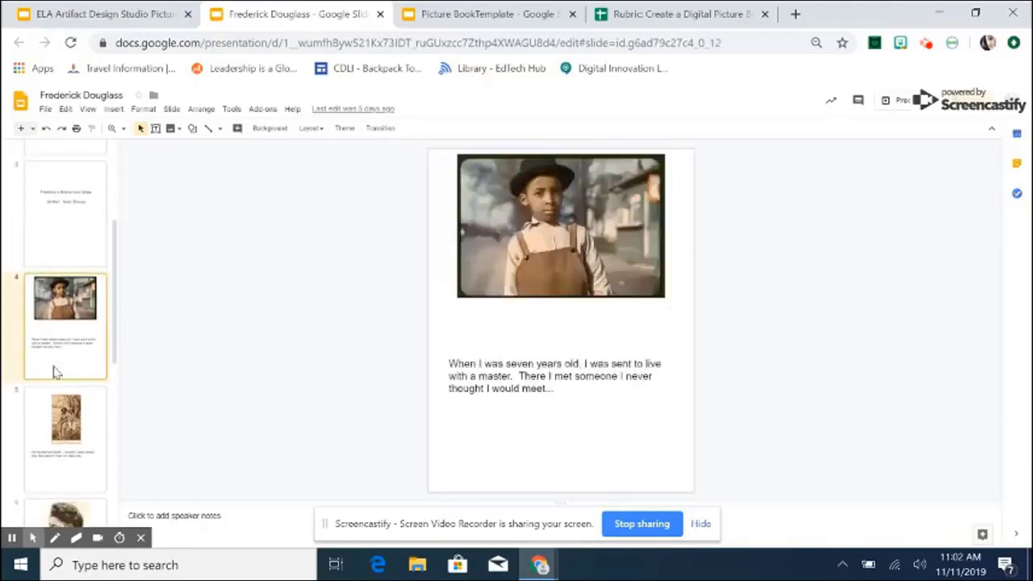
{"action": "left_click", "coordinate": [57, 362]}
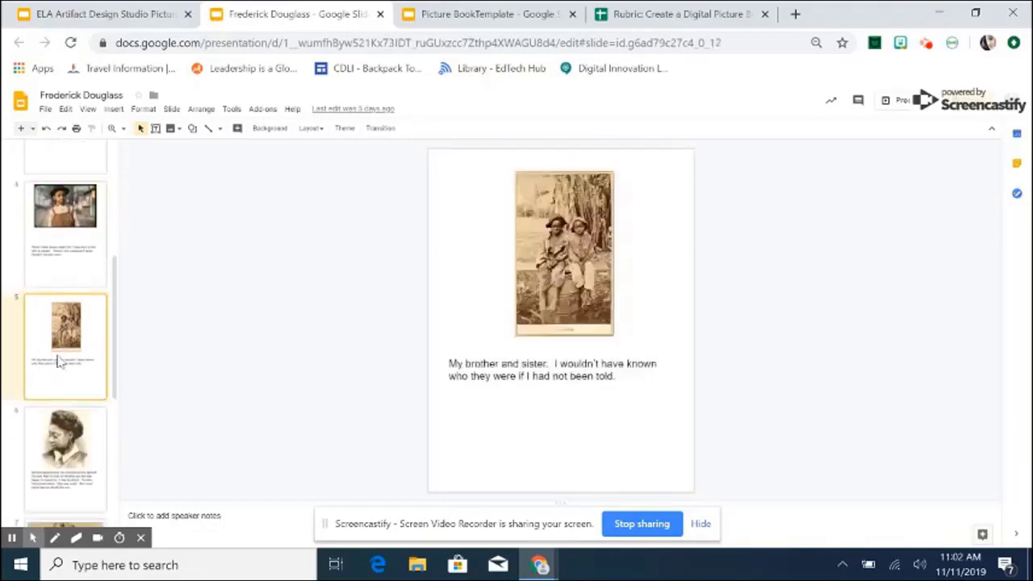
View the remaining pages: woman's portrait, crowd engraving and the blank grey final page.
{"action": "scroll", "coordinate": [58, 363], "scroll_direction": "down", "scroll_amount": 3}
{"action": "left_click", "coordinate": [58, 359]}
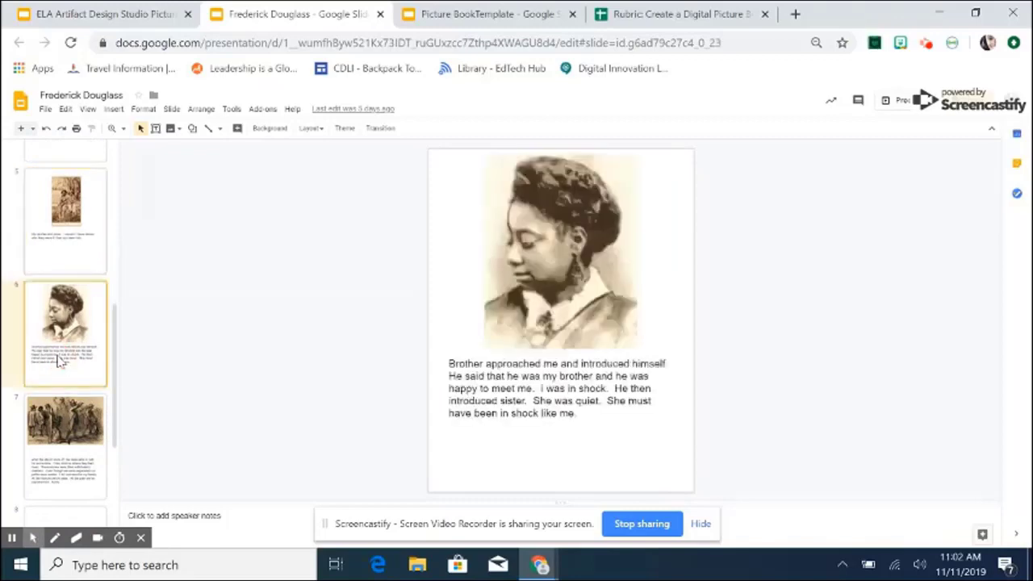
{"action": "left_click", "coordinate": [67, 433]}
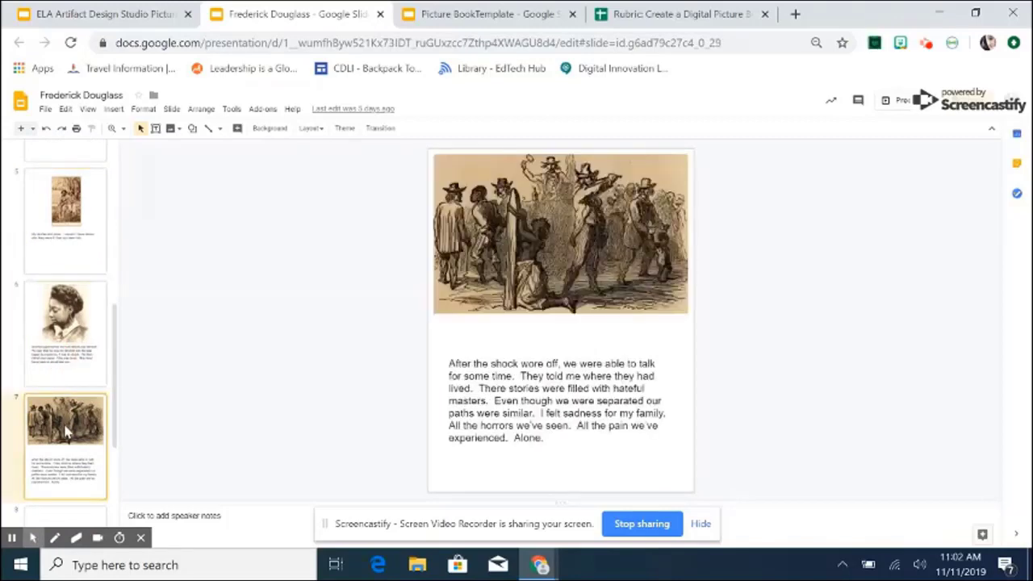
{"action": "scroll", "coordinate": [66, 431], "scroll_direction": "down", "scroll_amount": 3}
{"action": "scroll", "coordinate": [66, 430], "scroll_direction": "down", "scroll_amount": 2}
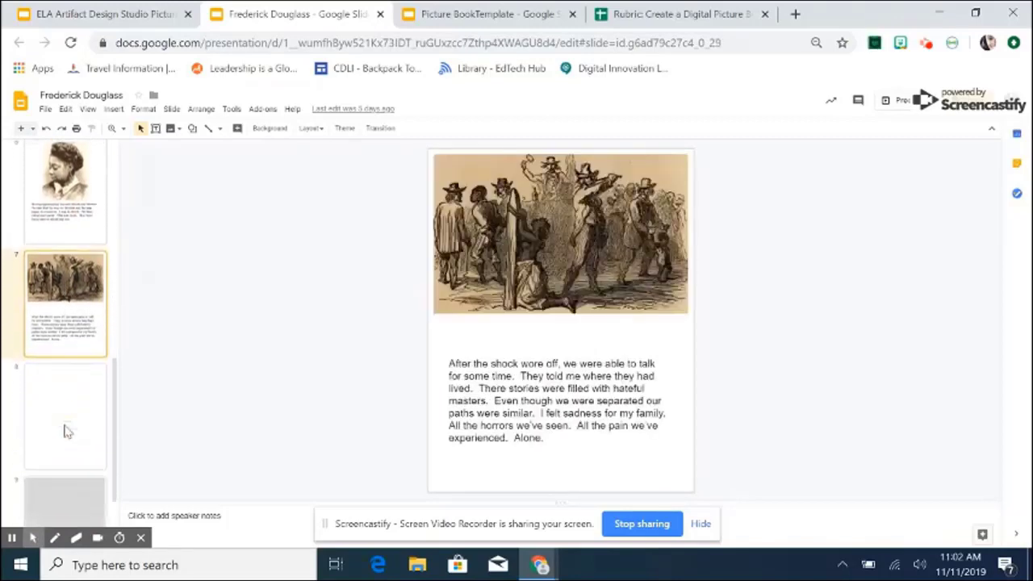
{"action": "left_click", "coordinate": [55, 459]}
{"action": "scroll", "coordinate": [56, 462], "scroll_direction": "up", "scroll_amount": 14}
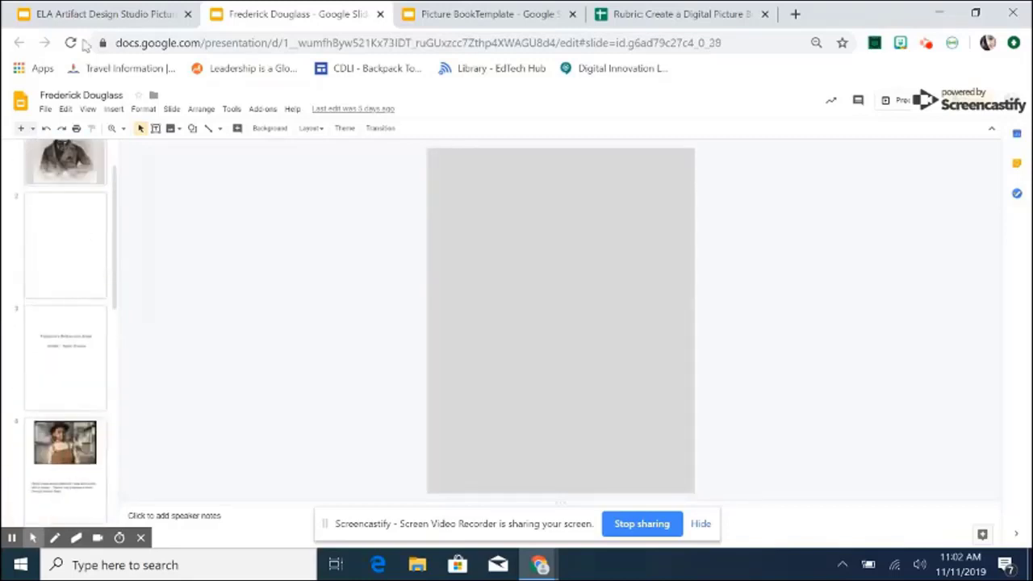
Return to the ELA Artifact Design Studio deck and show slide 6, How to Create Picture Books using Slides.
{"action": "left_click", "coordinate": [84, 14]}
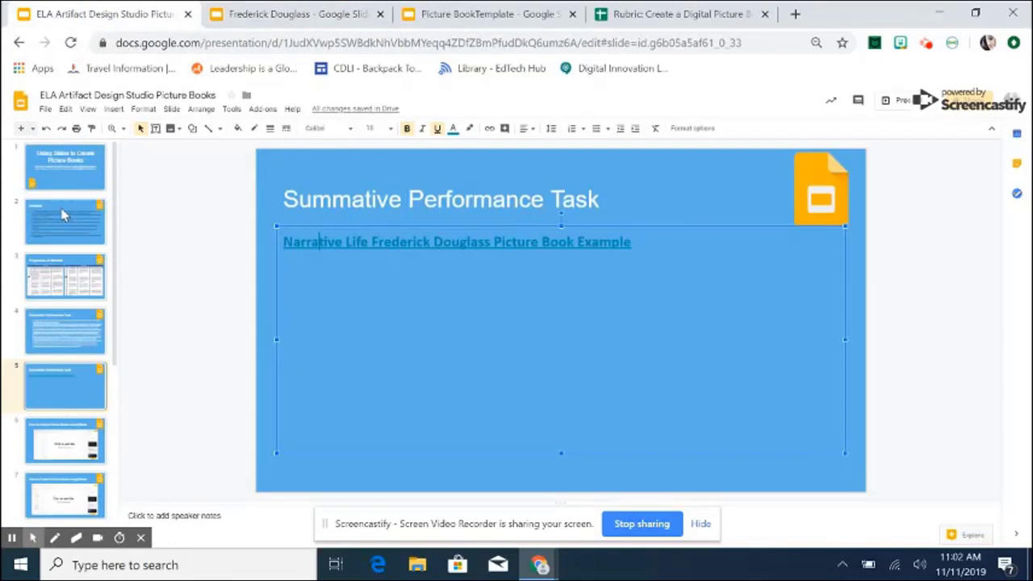
{"action": "left_click", "coordinate": [48, 449]}
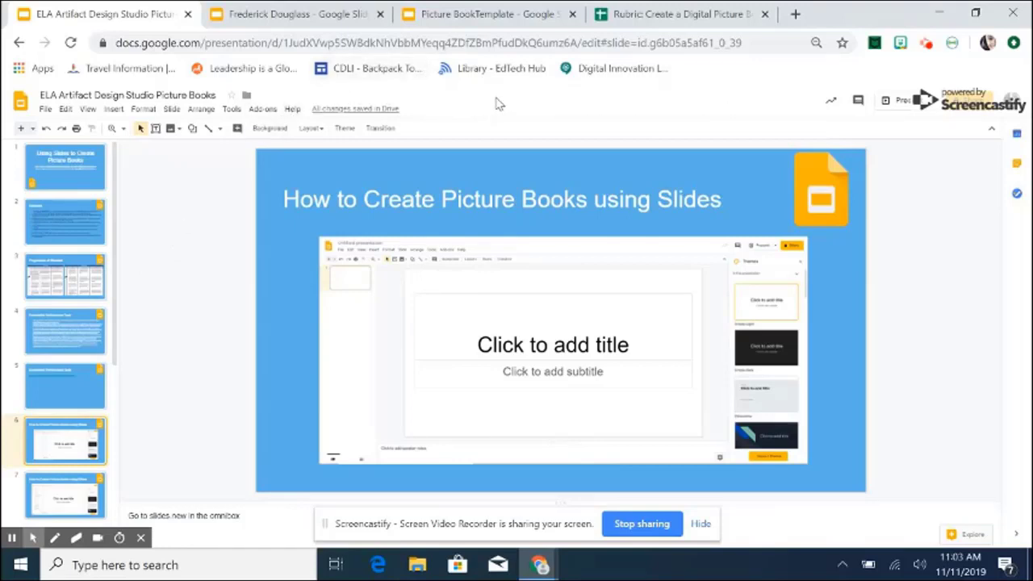
Review all seven Picture BookTemplate layouts, ending on the cover with title along the bottom.
{"action": "left_click", "coordinate": [481, 8]}
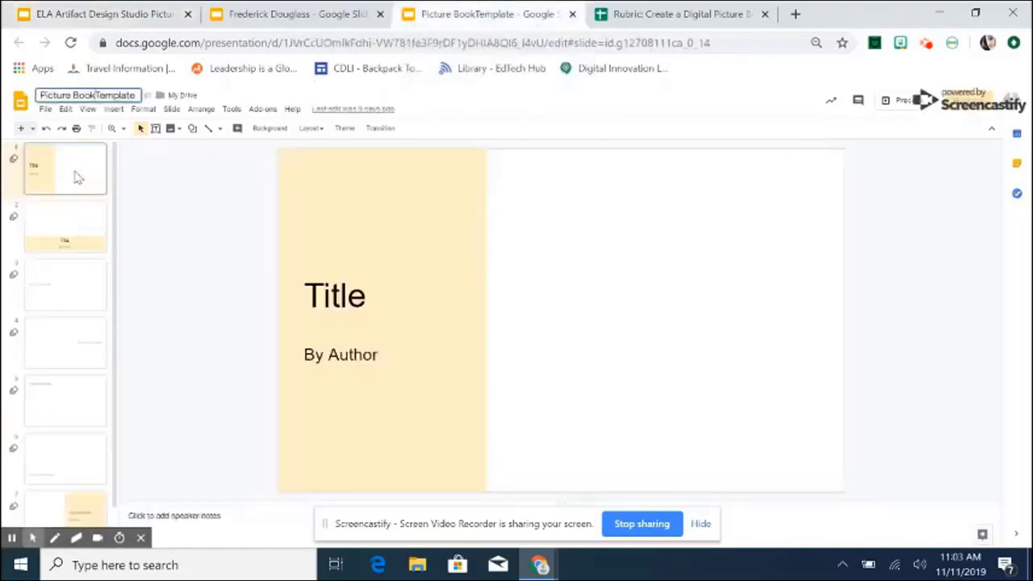
{"action": "left_click", "coordinate": [71, 230]}
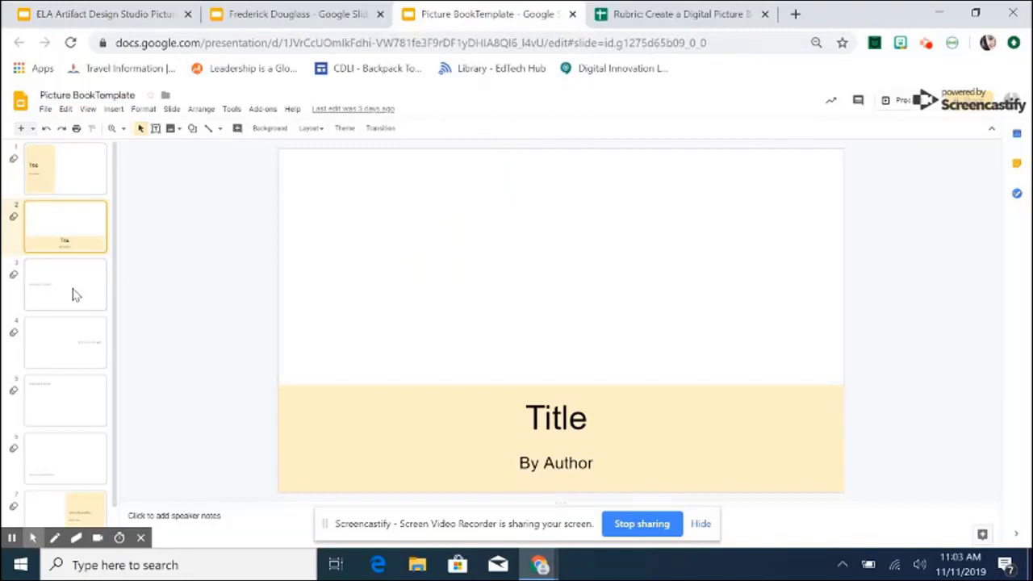
{"action": "left_click", "coordinate": [72, 294]}
{"action": "left_click", "coordinate": [71, 349]}
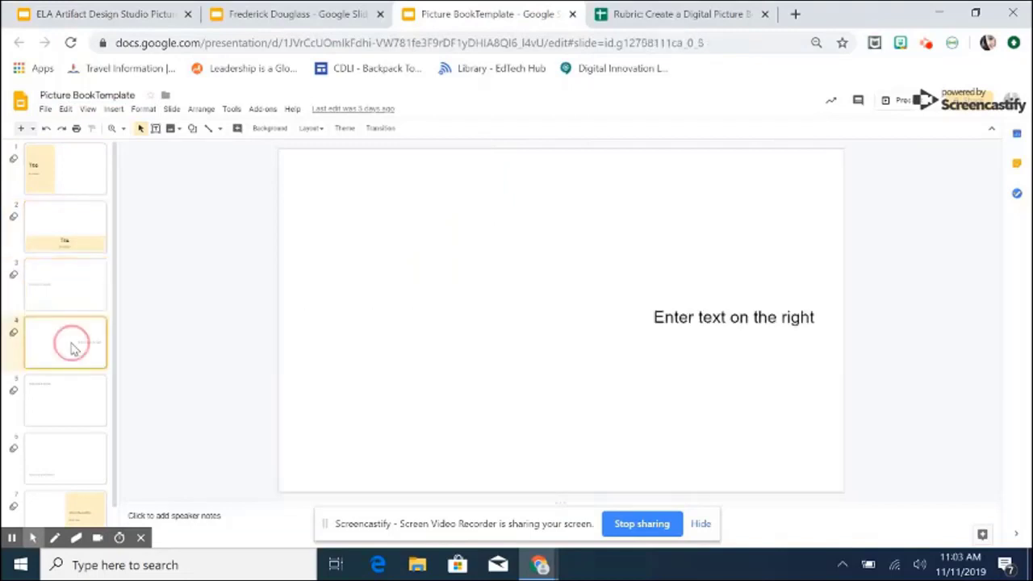
{"action": "left_click", "coordinate": [67, 398]}
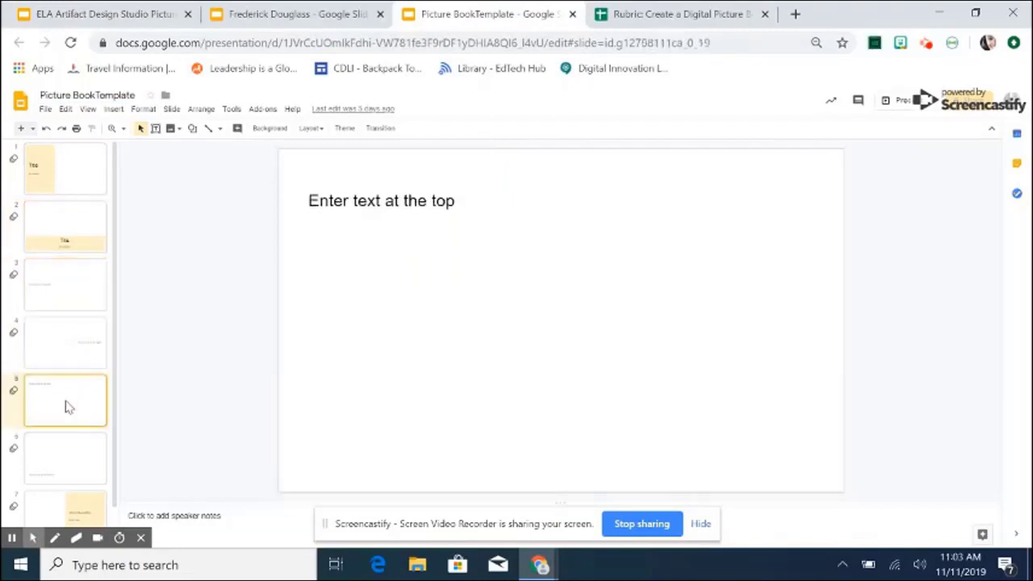
{"action": "left_click", "coordinate": [67, 458]}
{"action": "left_click", "coordinate": [68, 507]}
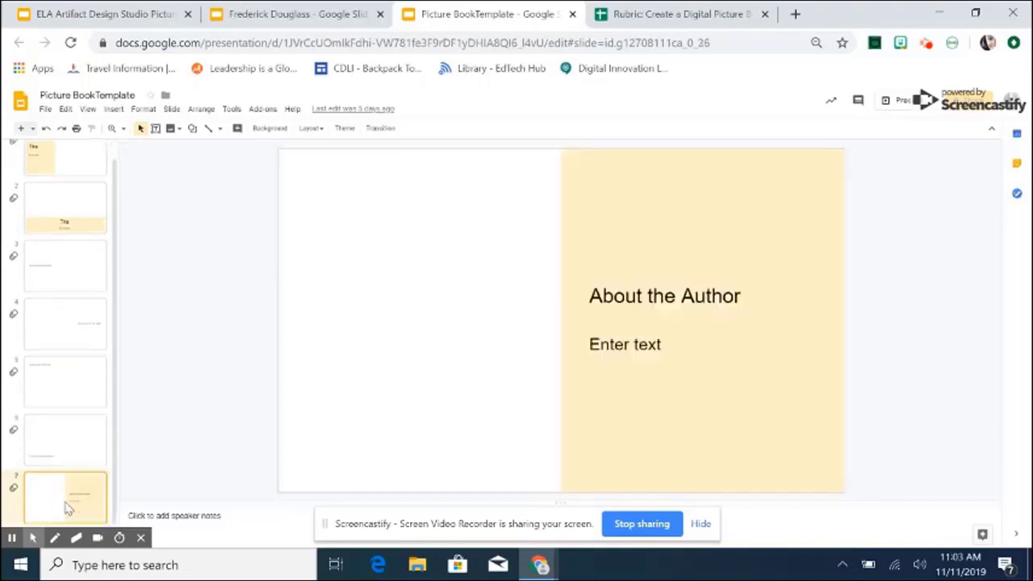
{"action": "scroll", "coordinate": [66, 426], "scroll_direction": "up", "scroll_amount": 1}
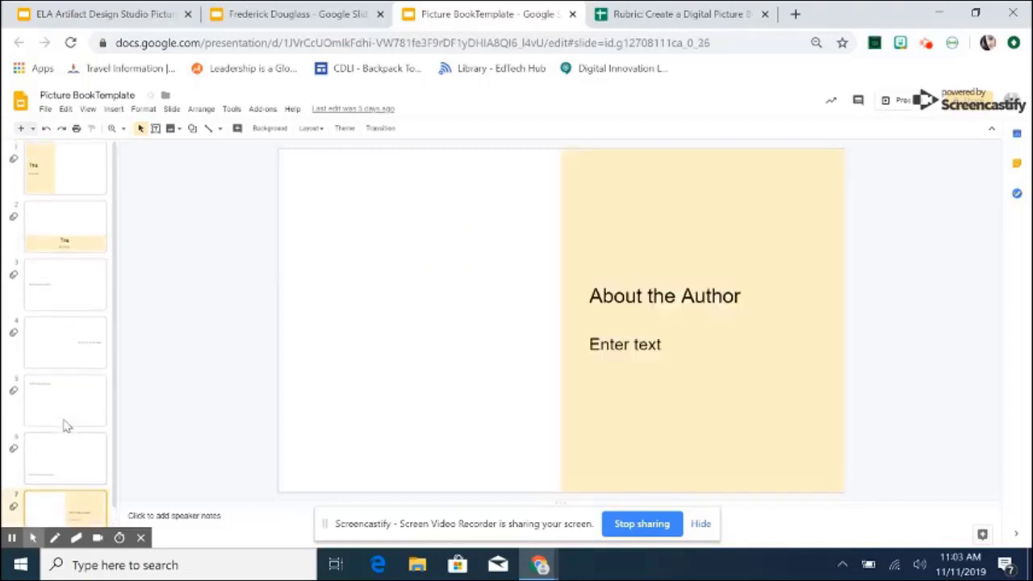
{"action": "left_click", "coordinate": [58, 192]}
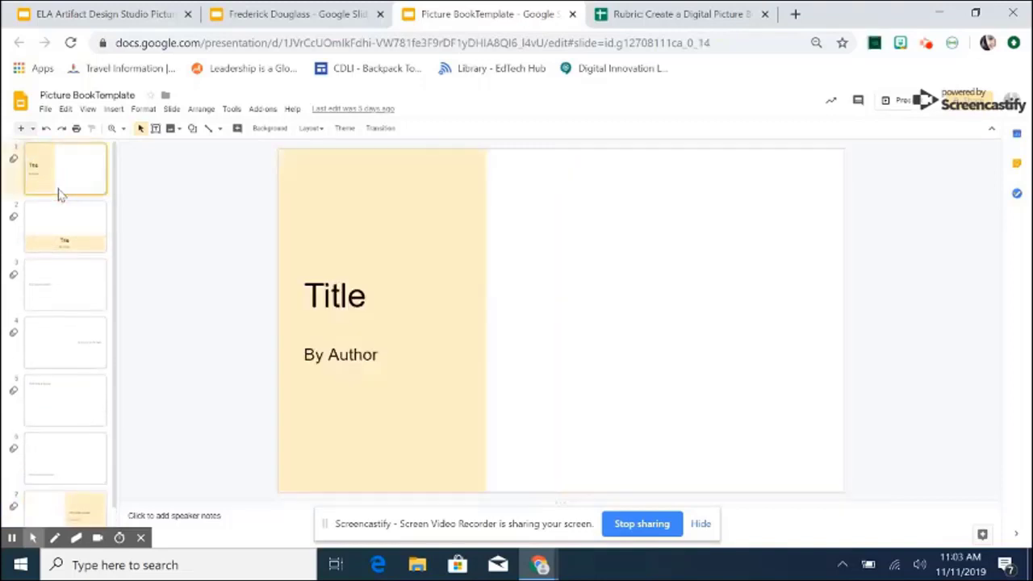
{"action": "left_click", "coordinate": [66, 230]}
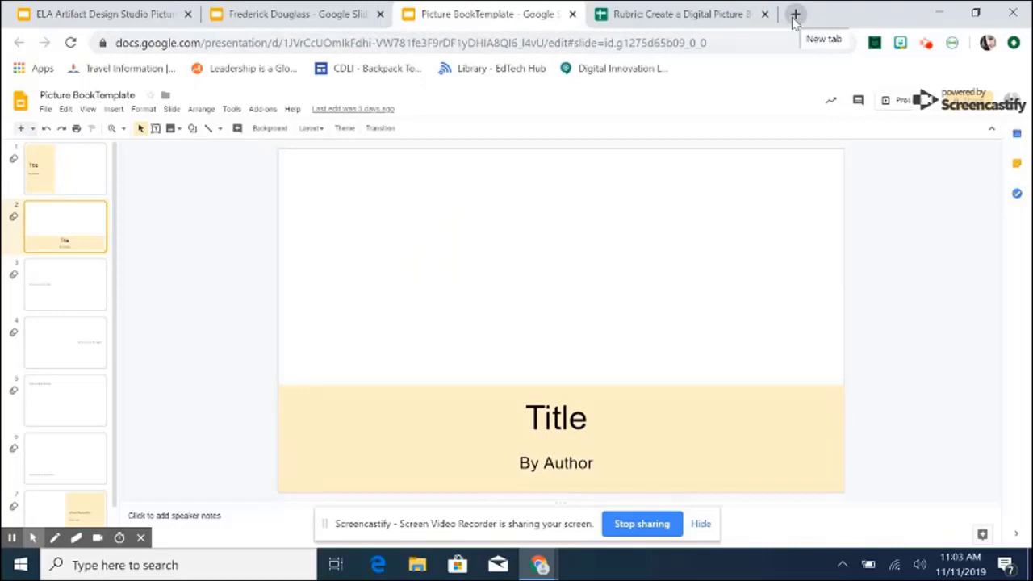
Start a new presentation via slides.new and name it 'Narrative Test'.
{"action": "left_click", "coordinate": [795, 14]}
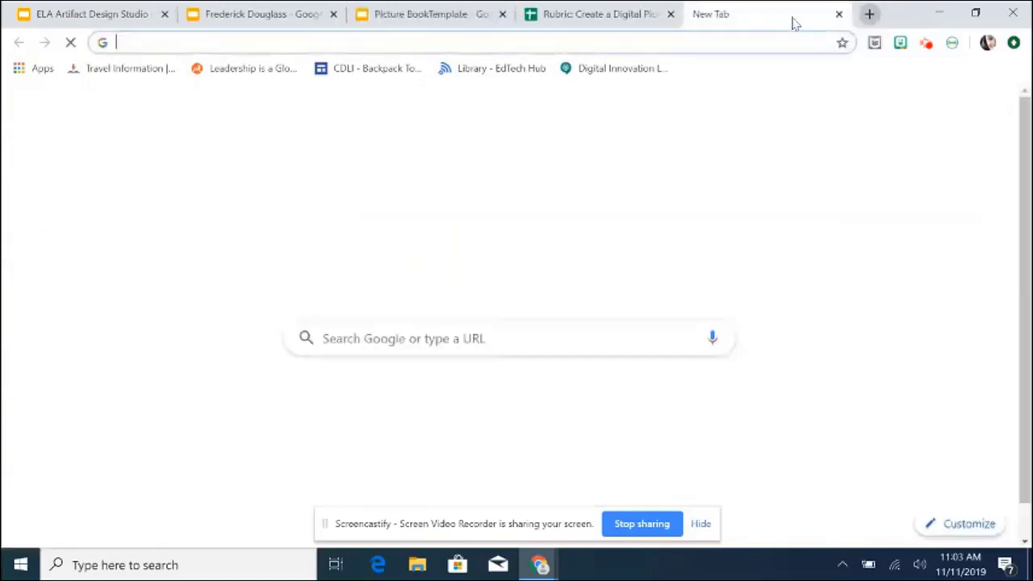
{"action": "type", "text": "slide"}
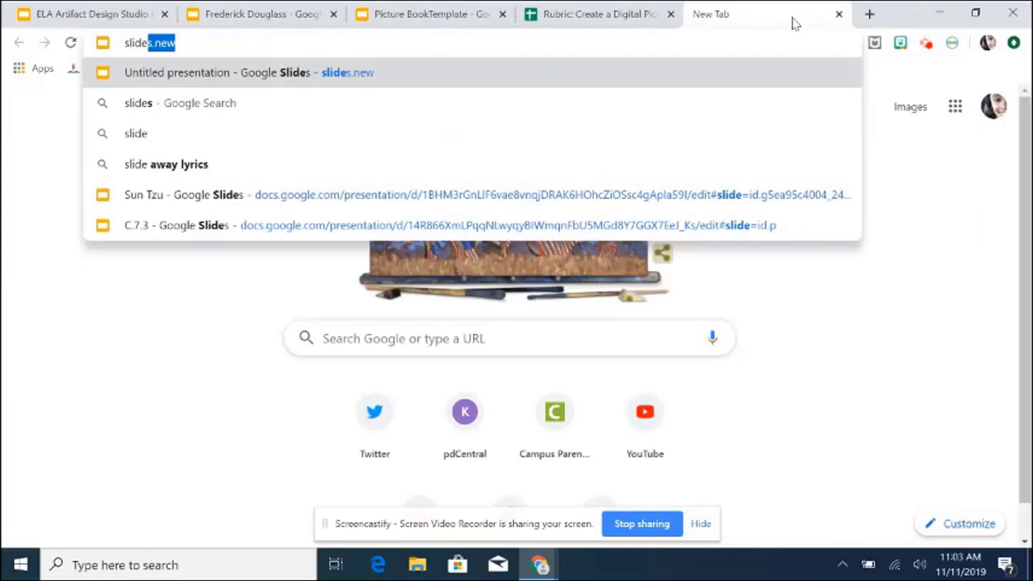
{"action": "key", "text": "Return"}
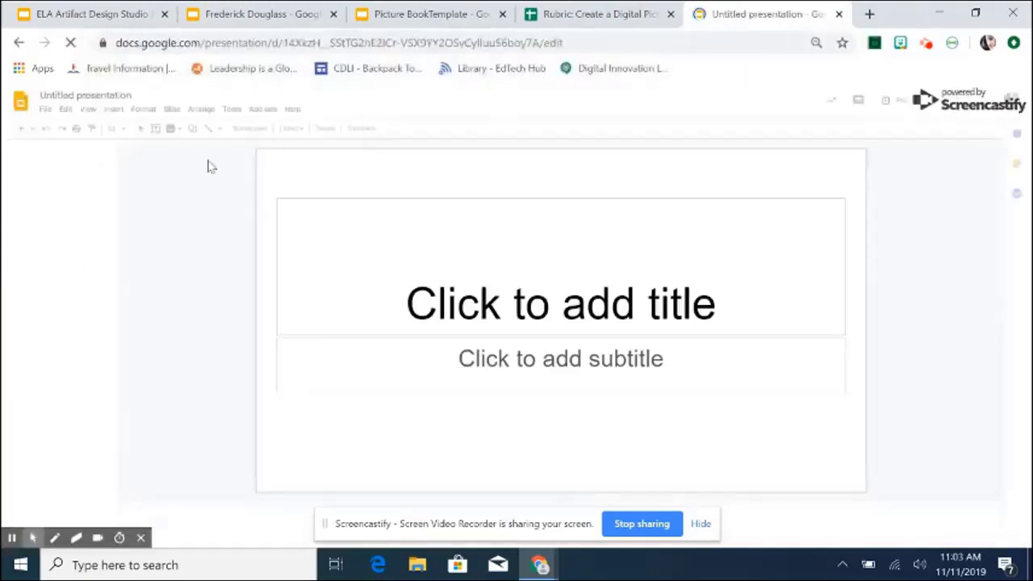
{"action": "left_click", "coordinate": [105, 94]}
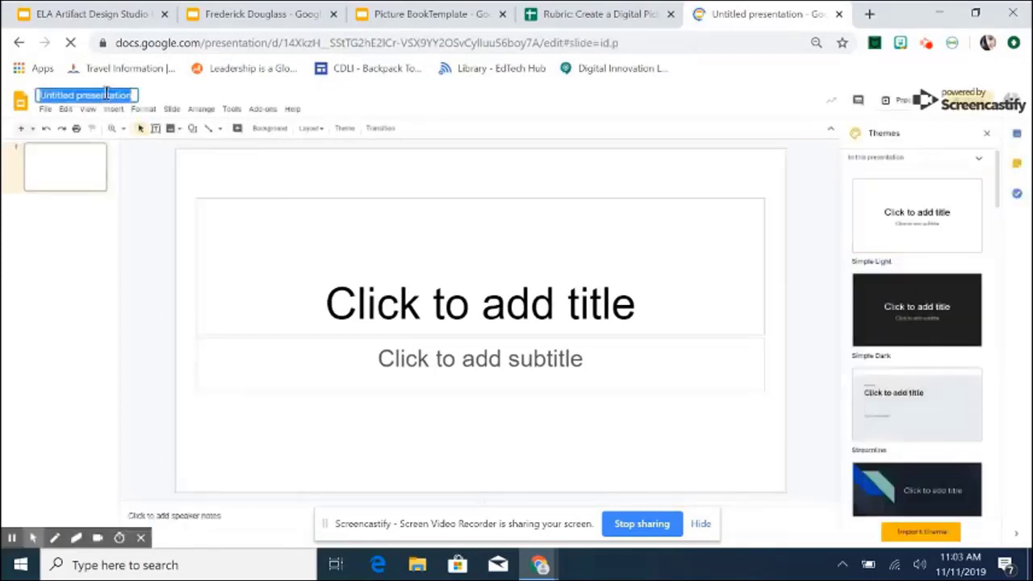
{"action": "type", "text": "Na"}
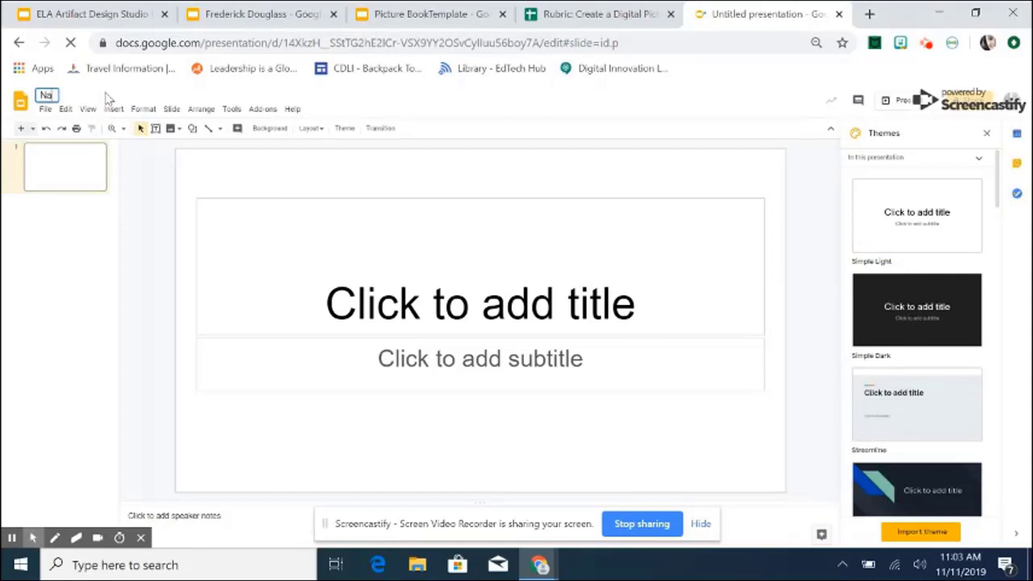
{"action": "type", "text": "rrative"}
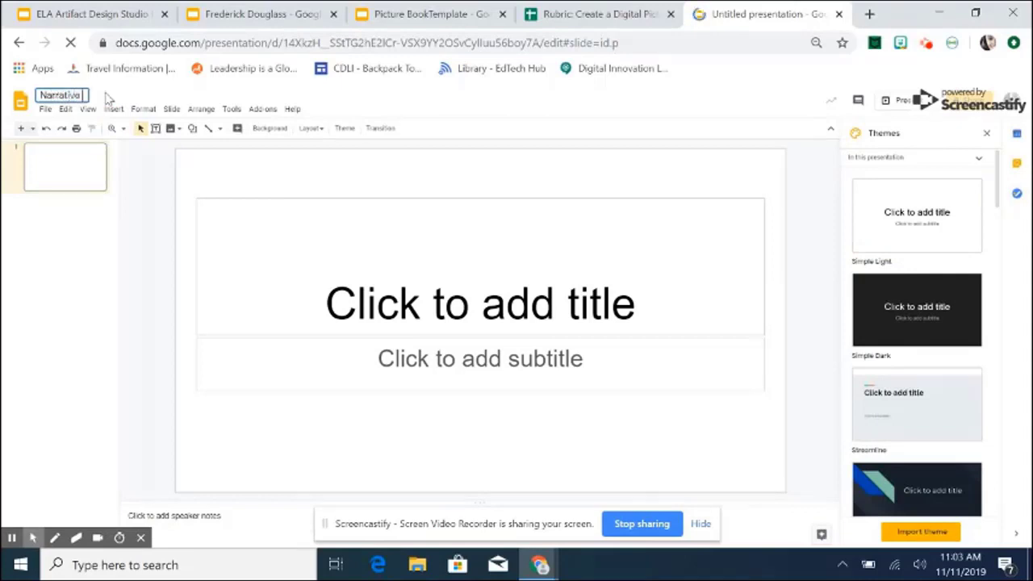
{"action": "type", "text": " Test"}
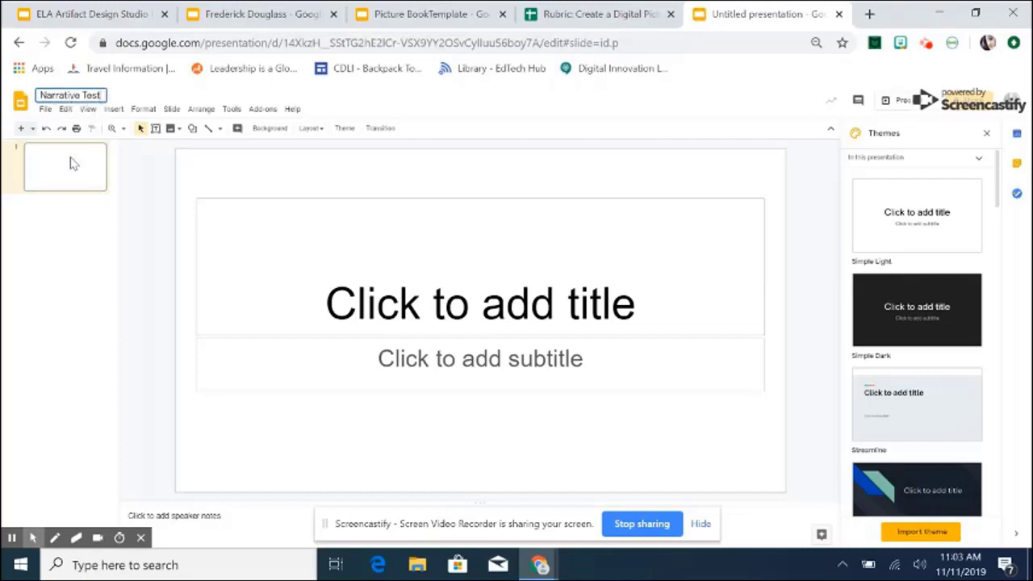
Apply the Blank layout to the first slide, removing its title and subtitle placeholders.
{"action": "right_click", "coordinate": [70, 164]}
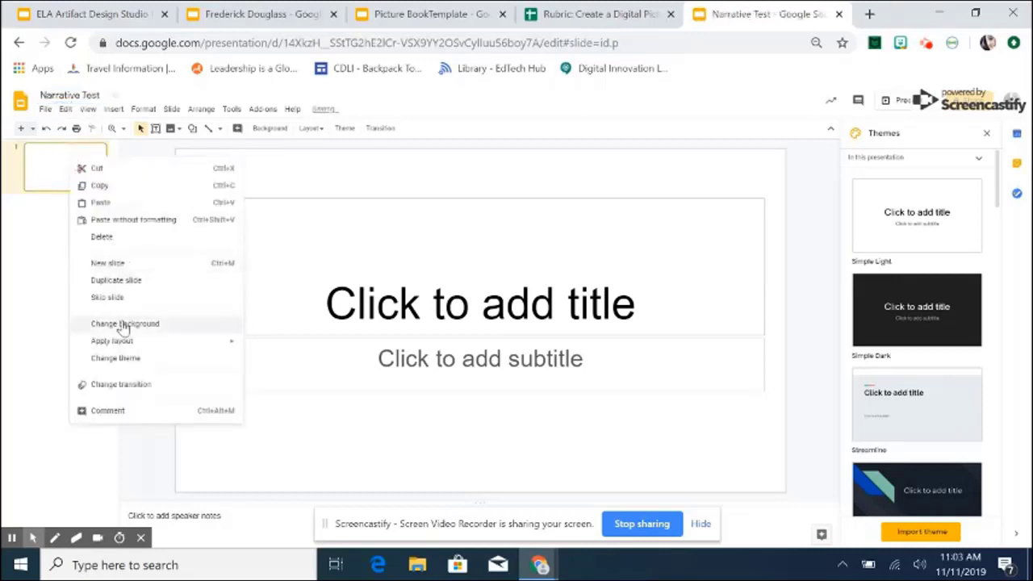
{"action": "mouse_move", "coordinate": [185, 340]}
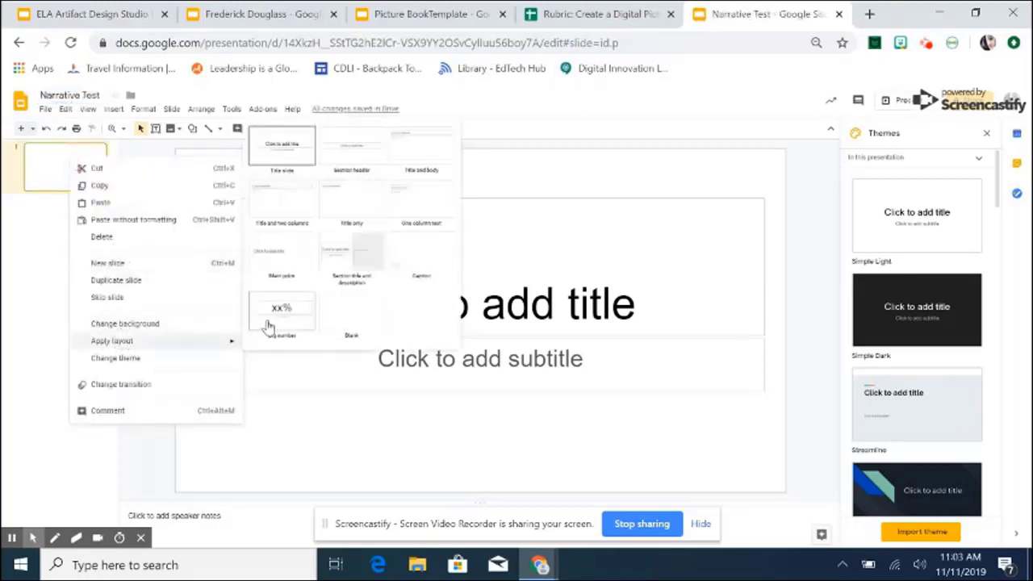
{"action": "left_click", "coordinate": [331, 314]}
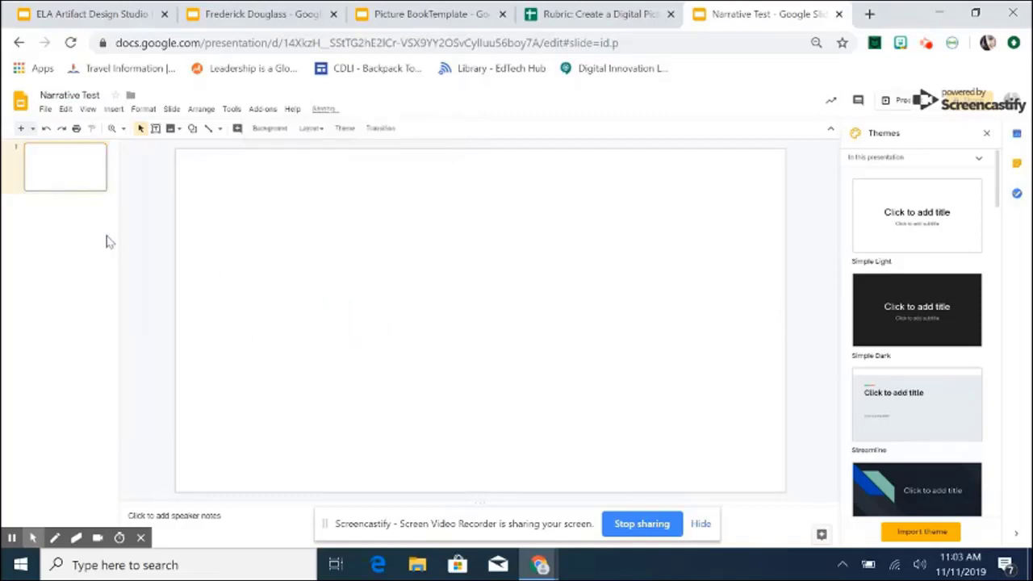
{"action": "right_click", "coordinate": [61, 169]}
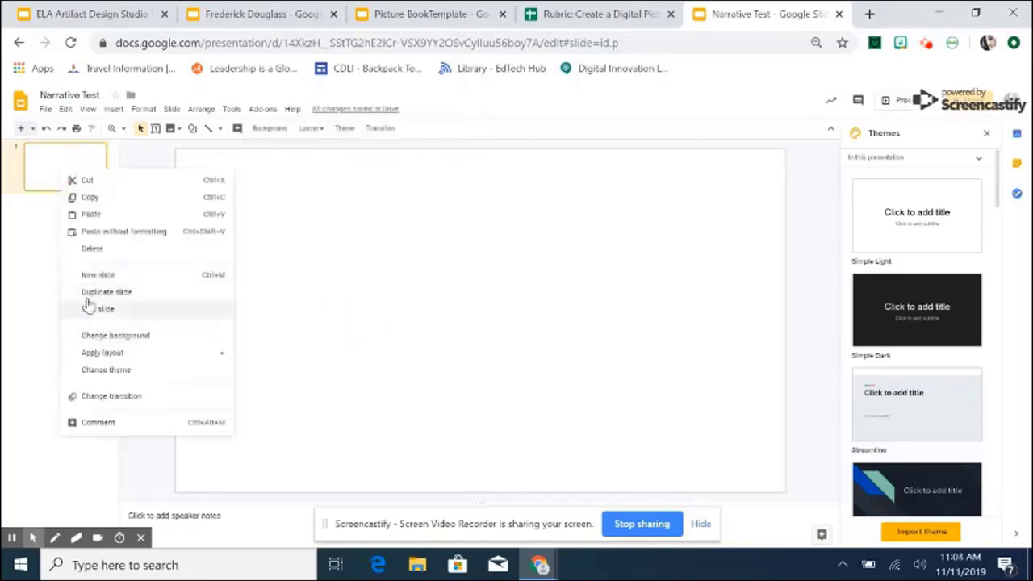
{"action": "left_click", "coordinate": [45, 109]}
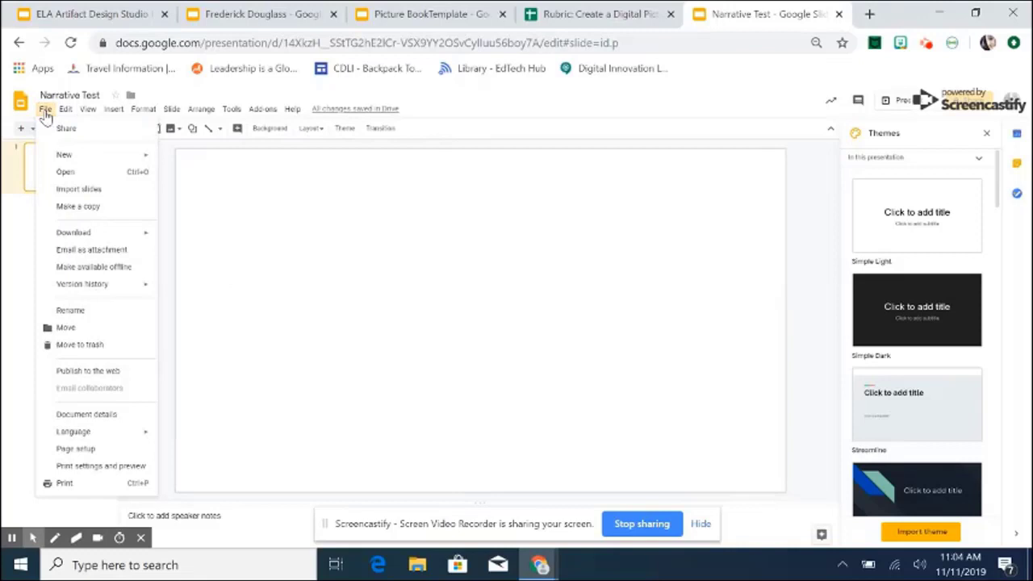
Set a custom page size of 8.5 × 11 inches in Page setup.
{"action": "left_click", "coordinate": [71, 452]}
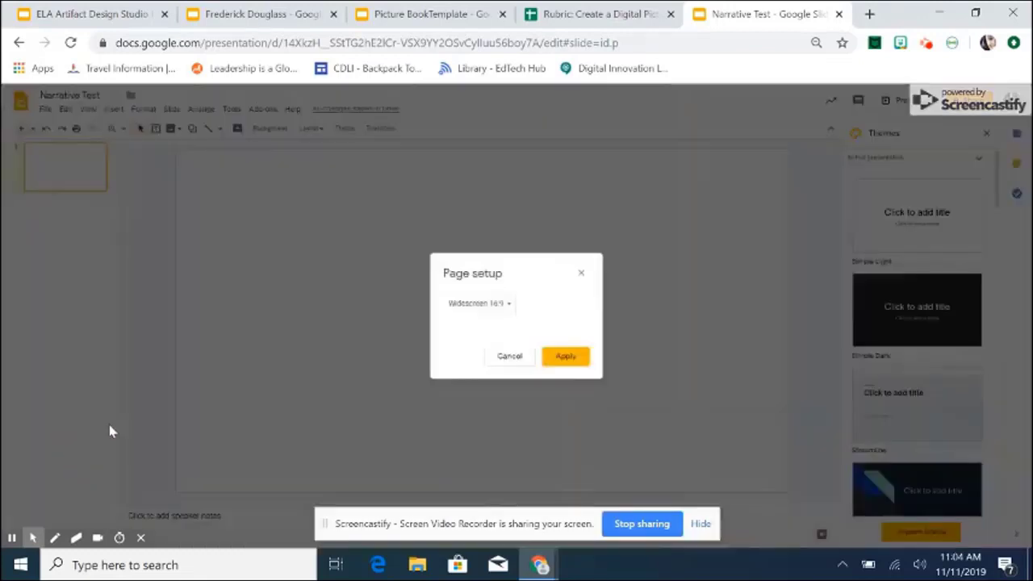
{"action": "left_click", "coordinate": [482, 312]}
{"action": "left_click", "coordinate": [475, 342]}
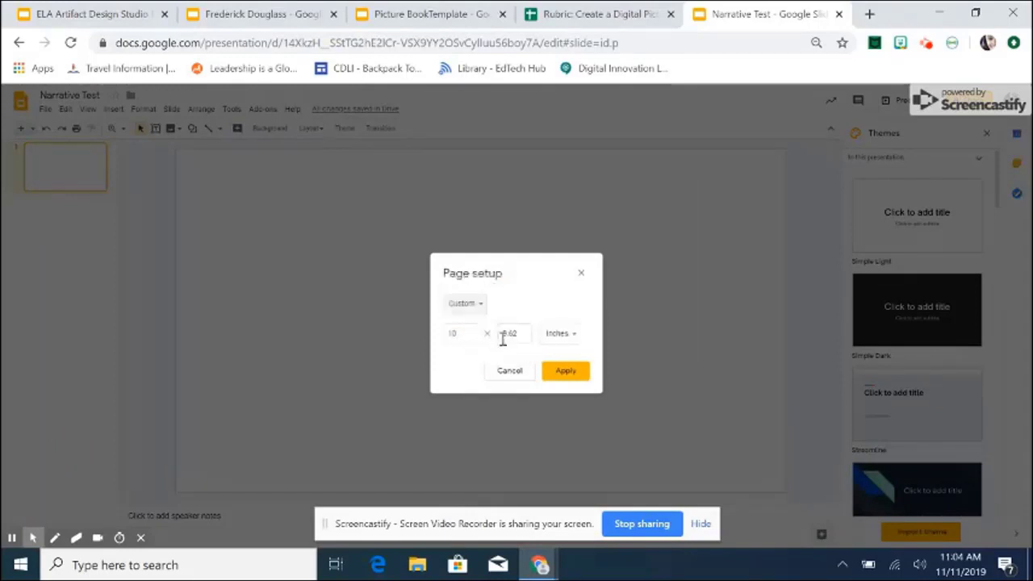
{"action": "double_click", "coordinate": [466, 334]}
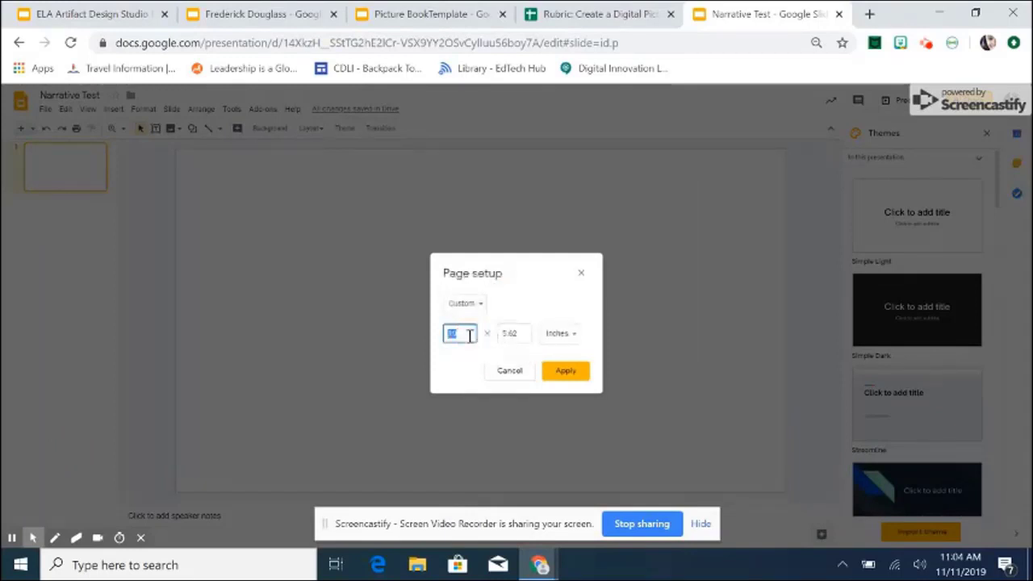
{"action": "type", "text": "8.5"}
{"action": "double_click", "coordinate": [514, 331]}
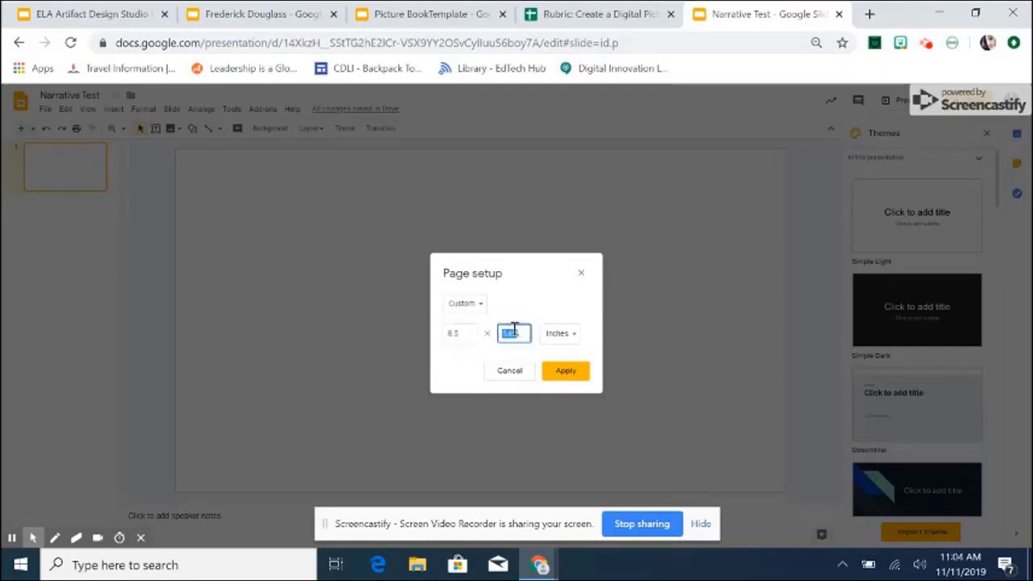
{"action": "type", "text": "11"}
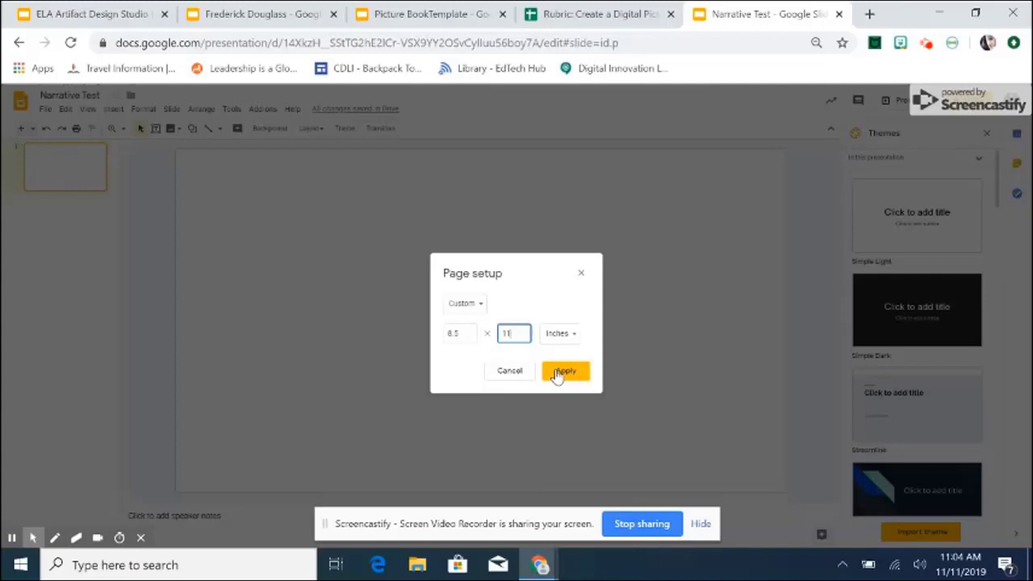
{"action": "left_click", "coordinate": [559, 373]}
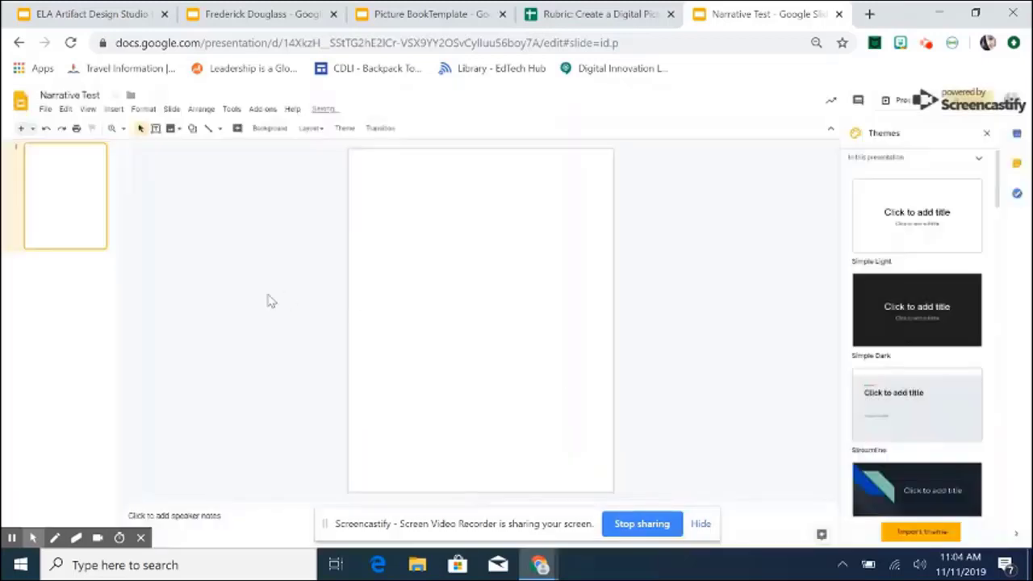
Try the Simple Dark, Streamline and Focus themes on the slide.
{"action": "left_click", "coordinate": [914, 289]}
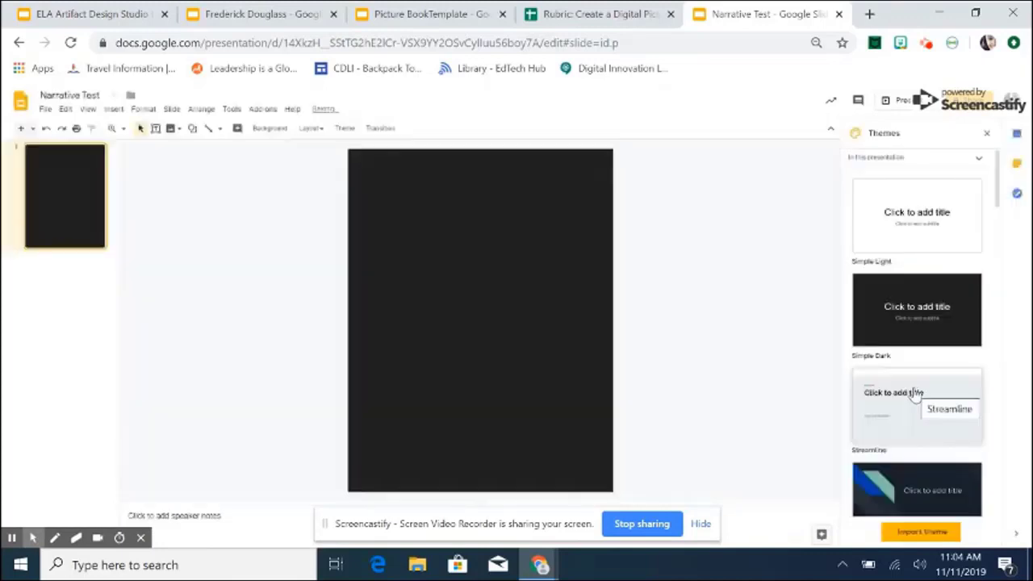
{"action": "left_click", "coordinate": [907, 410]}
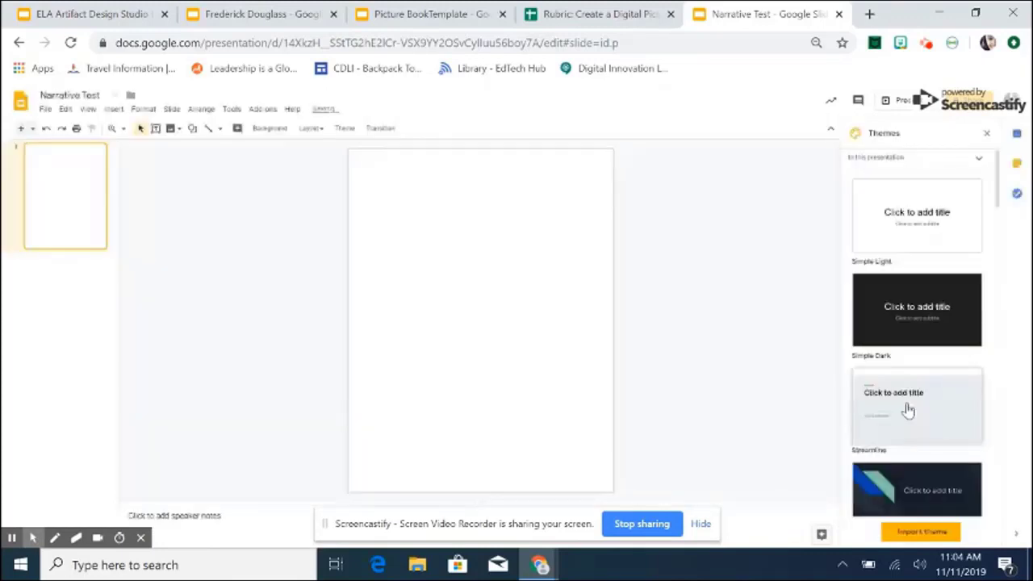
{"action": "left_click", "coordinate": [919, 484]}
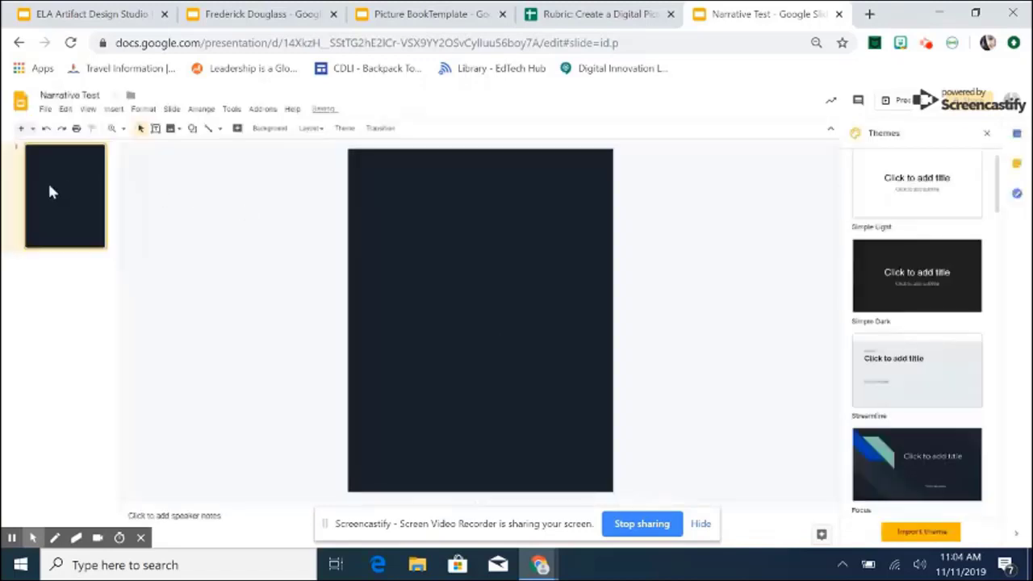
Change the slide background colour to light sage green.
{"action": "right_click", "coordinate": [69, 193]}
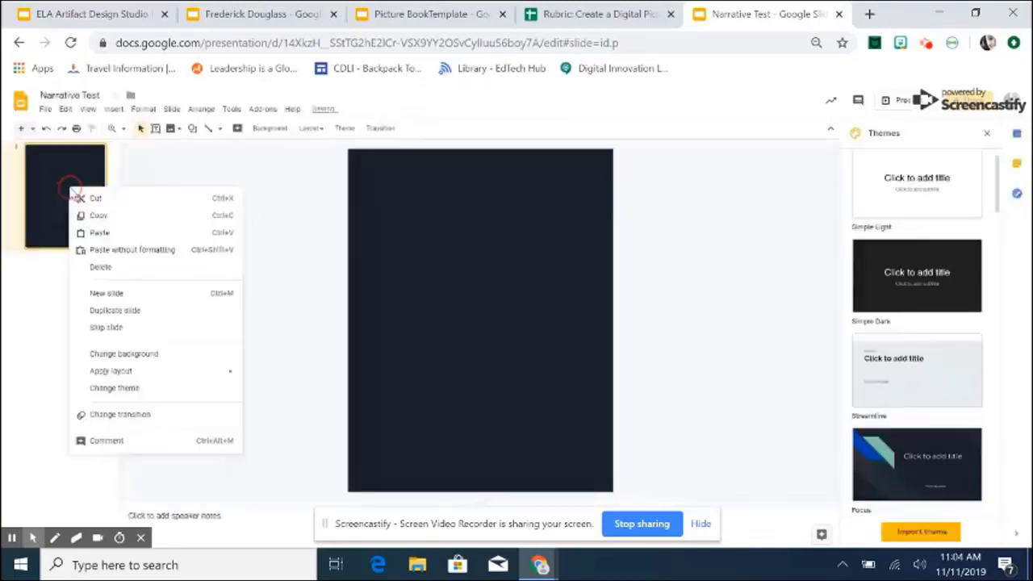
{"action": "left_click", "coordinate": [108, 356]}
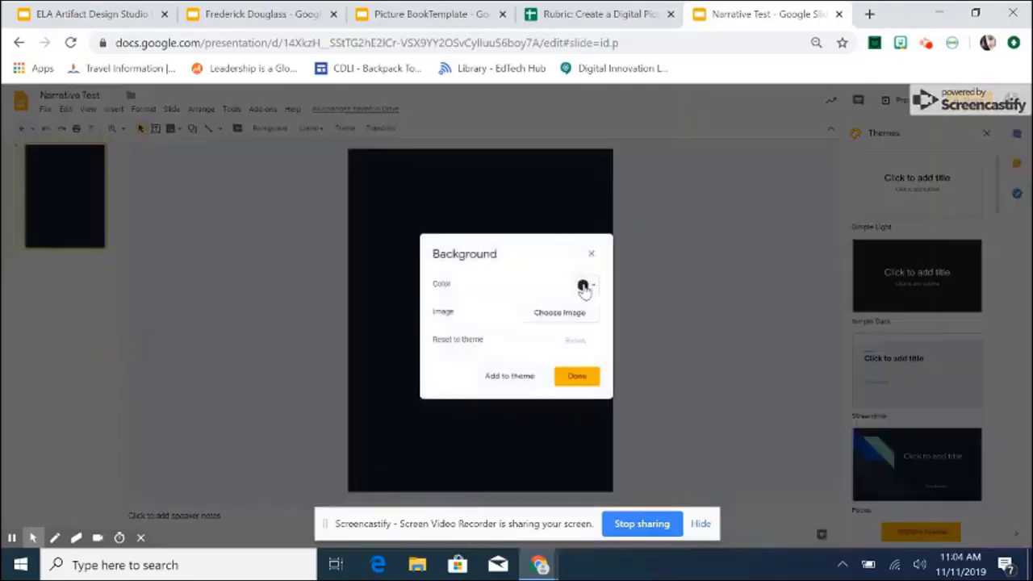
{"action": "left_click", "coordinate": [584, 286]}
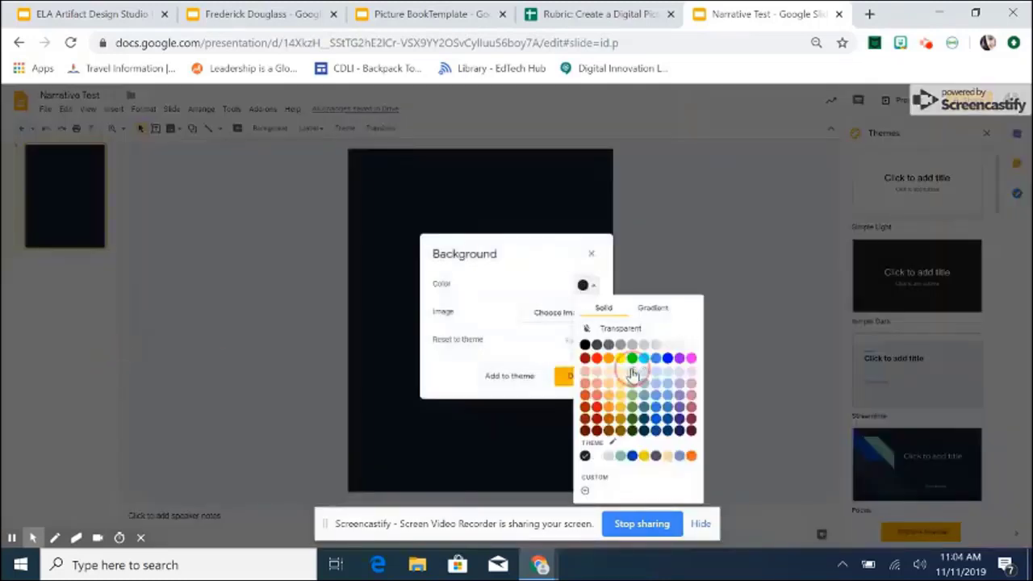
{"action": "left_click", "coordinate": [631, 383]}
{"action": "left_click", "coordinate": [586, 387]}
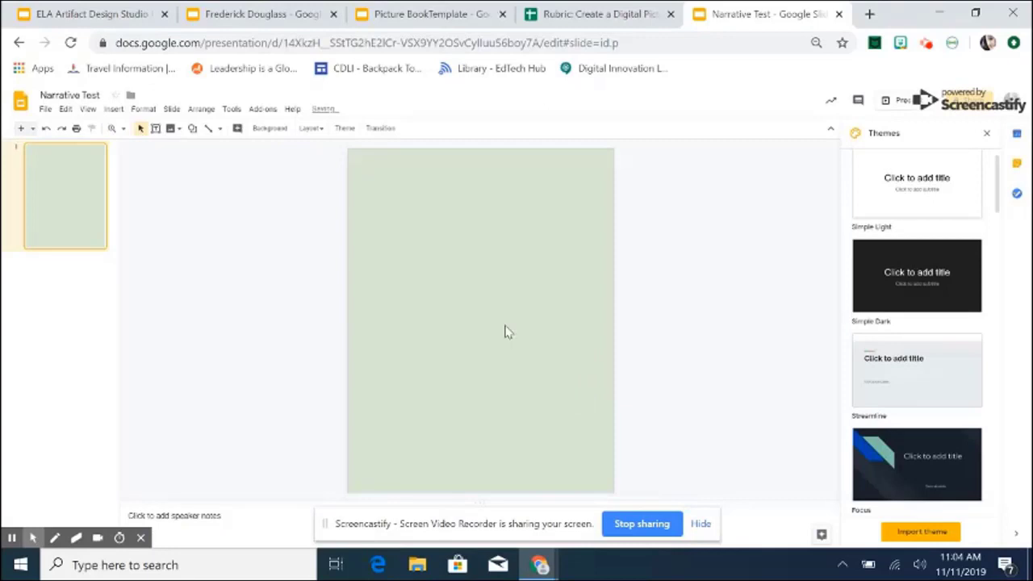
Add a text box reading 'Title' across the top of the cover.
{"action": "left_click", "coordinate": [157, 130]}
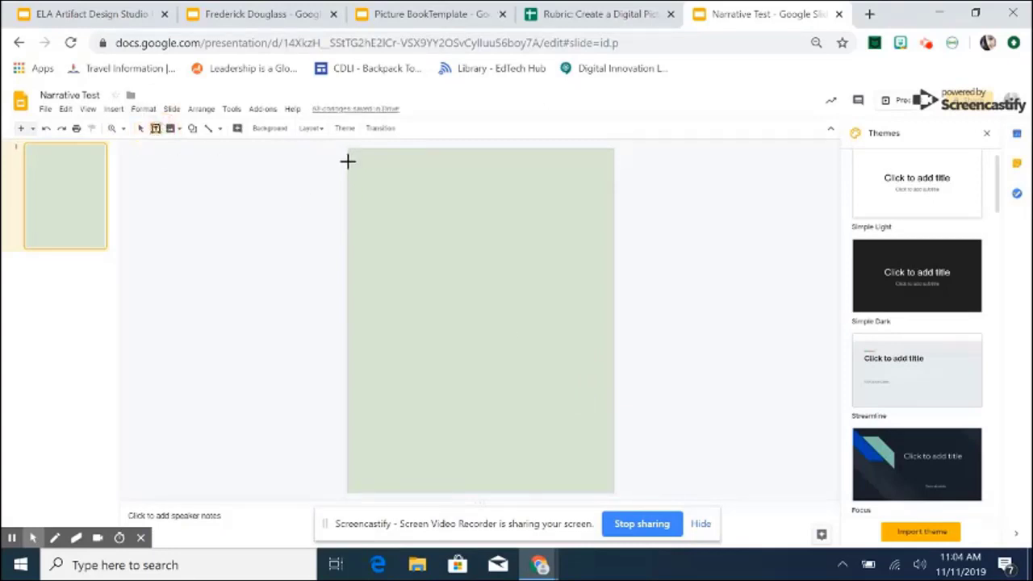
{"action": "left_click_drag", "start_coordinate": [363, 162], "coordinate": [590, 216]}
{"action": "type", "text": "Title"}
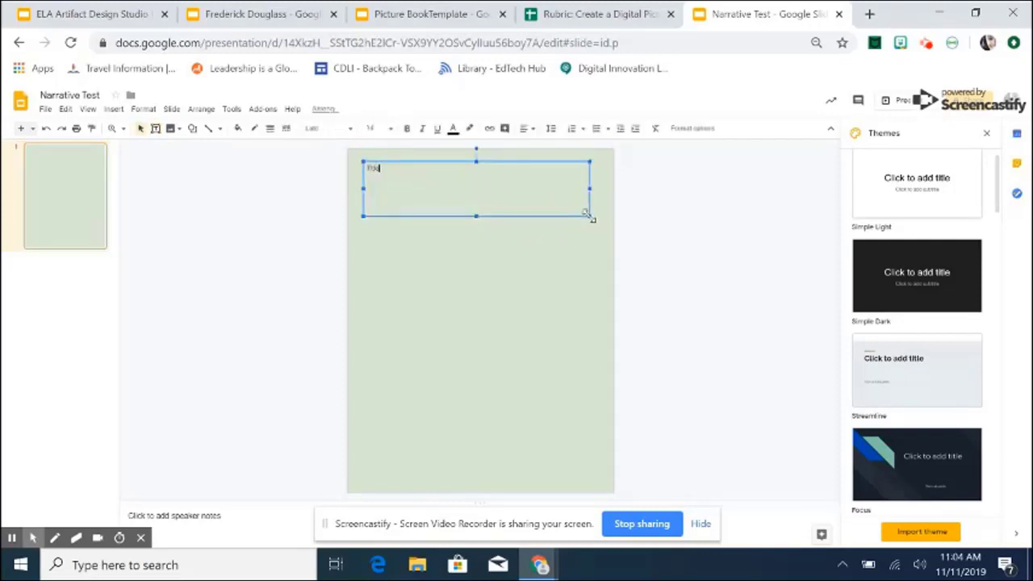
Enlarge the Title text to 48 pt.
{"action": "double_click", "coordinate": [379, 176]}
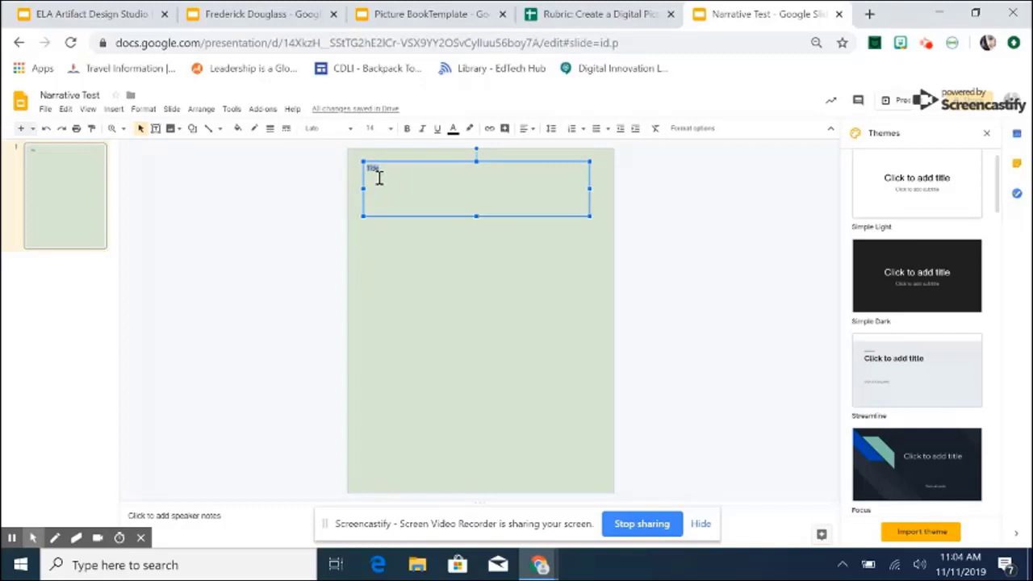
{"action": "left_click", "coordinate": [390, 132]}
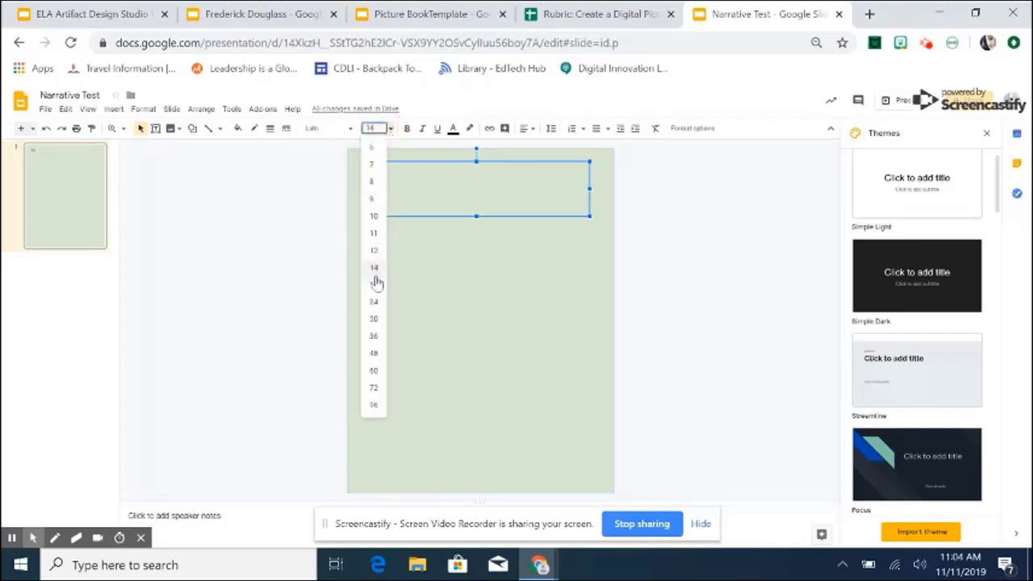
{"action": "left_click", "coordinate": [378, 324]}
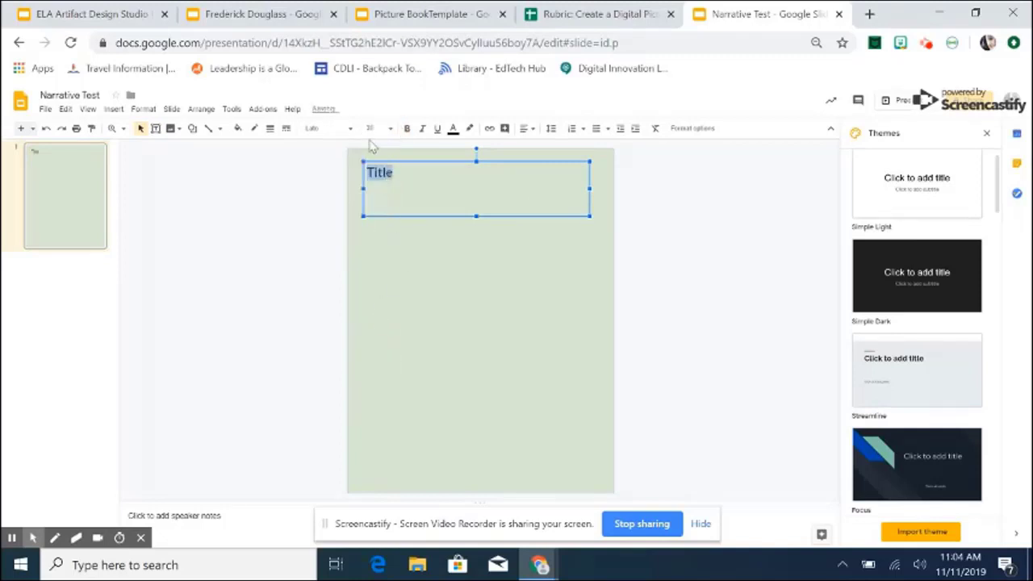
{"action": "left_click", "coordinate": [392, 131]}
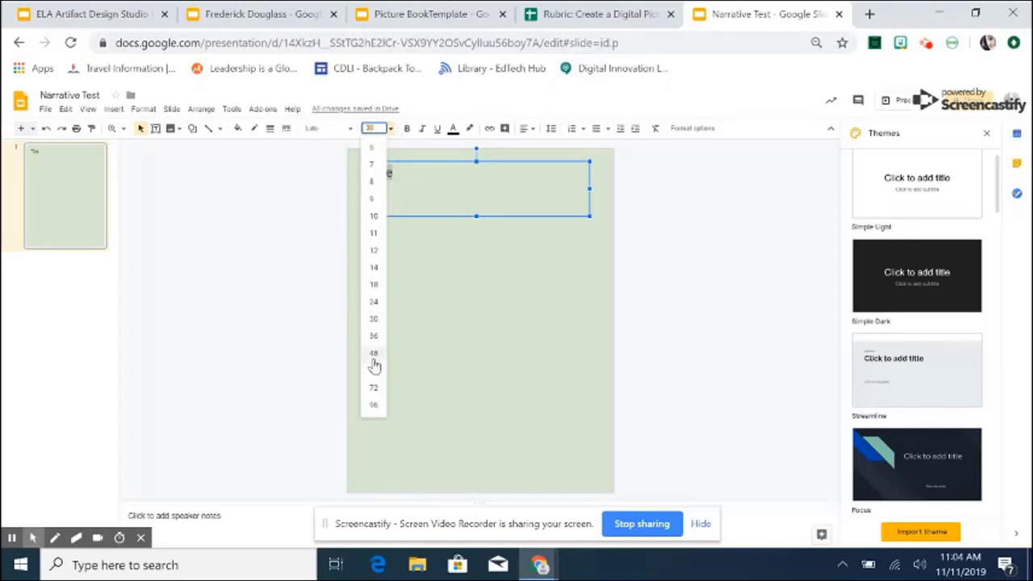
{"action": "left_click", "coordinate": [374, 363]}
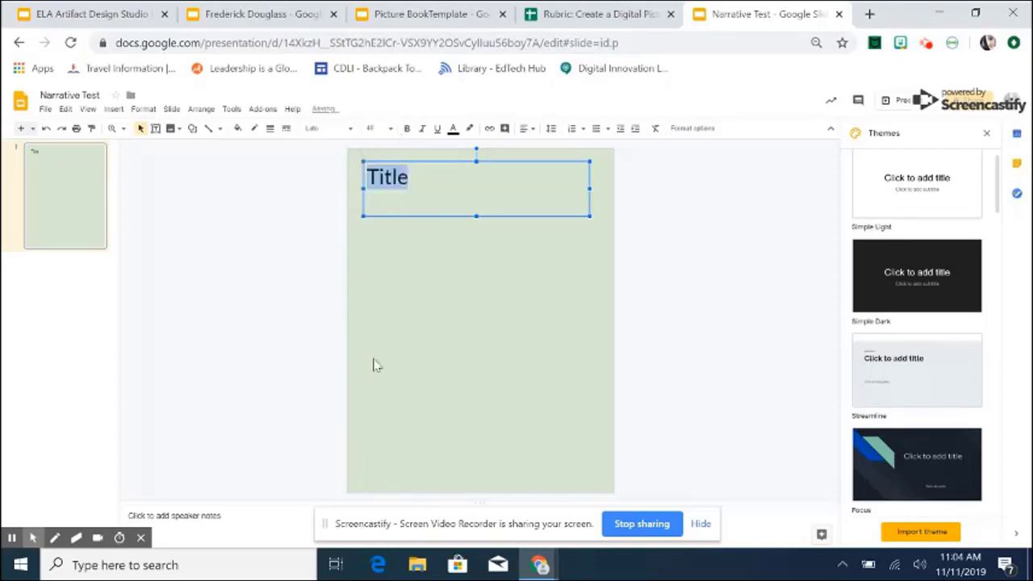
{"action": "left_click", "coordinate": [113, 108]}
Web-search 'image' and insert the stone archway picture below the Title.
{"action": "mouse_move", "coordinate": [138, 131]}
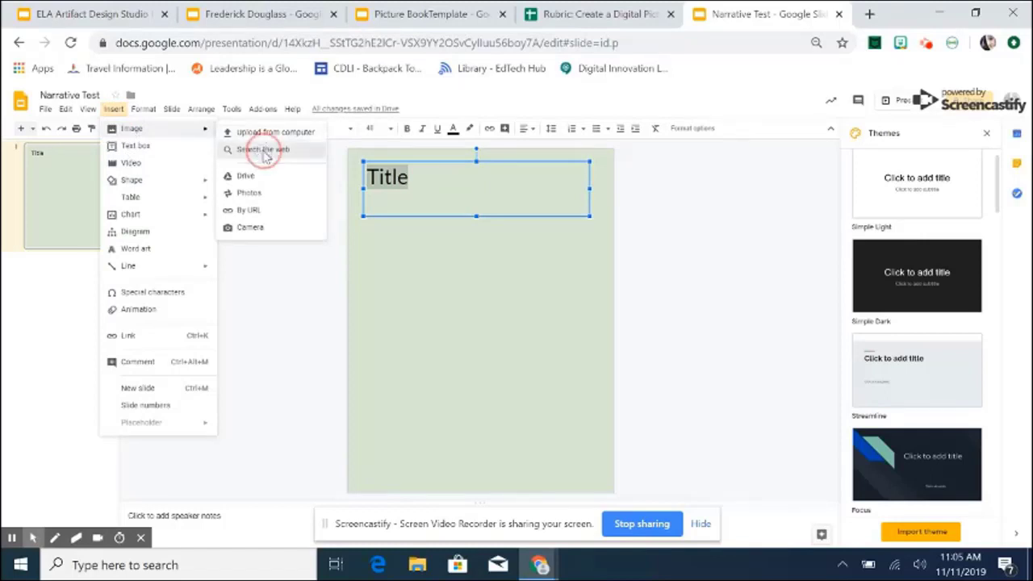
{"action": "left_click", "coordinate": [263, 151]}
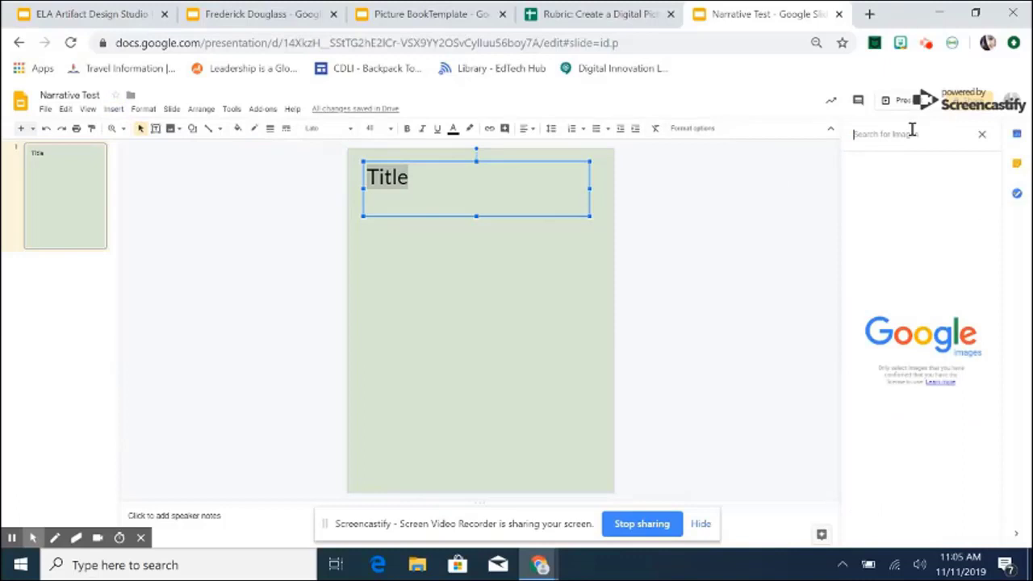
{"action": "type", "text": "image"}
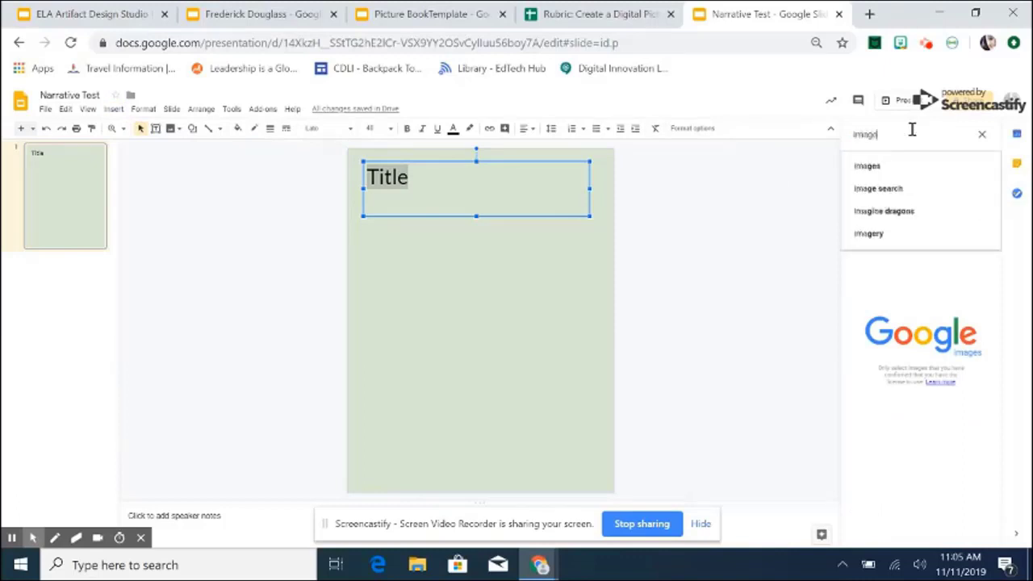
{"action": "key", "text": "Return"}
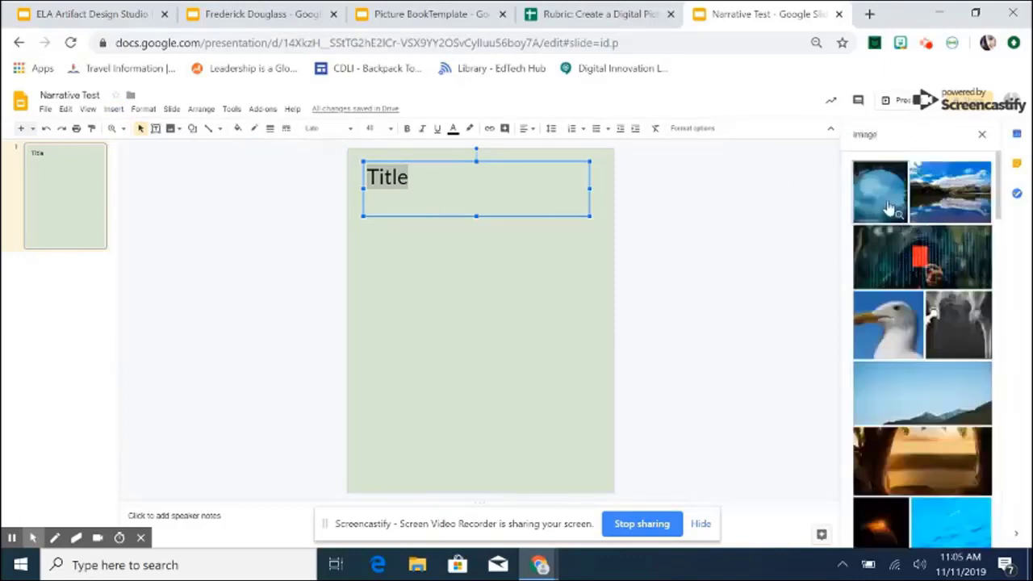
{"action": "left_click", "coordinate": [879, 192]}
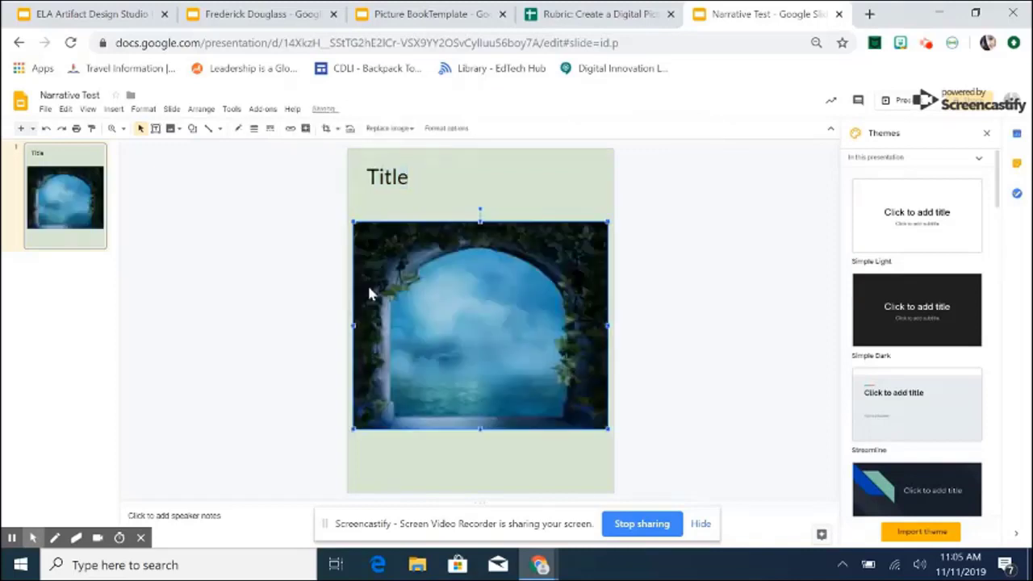
Add a small byline text box below the image reading 'Written by:' plus the author's name.
{"action": "left_click", "coordinate": [156, 129]}
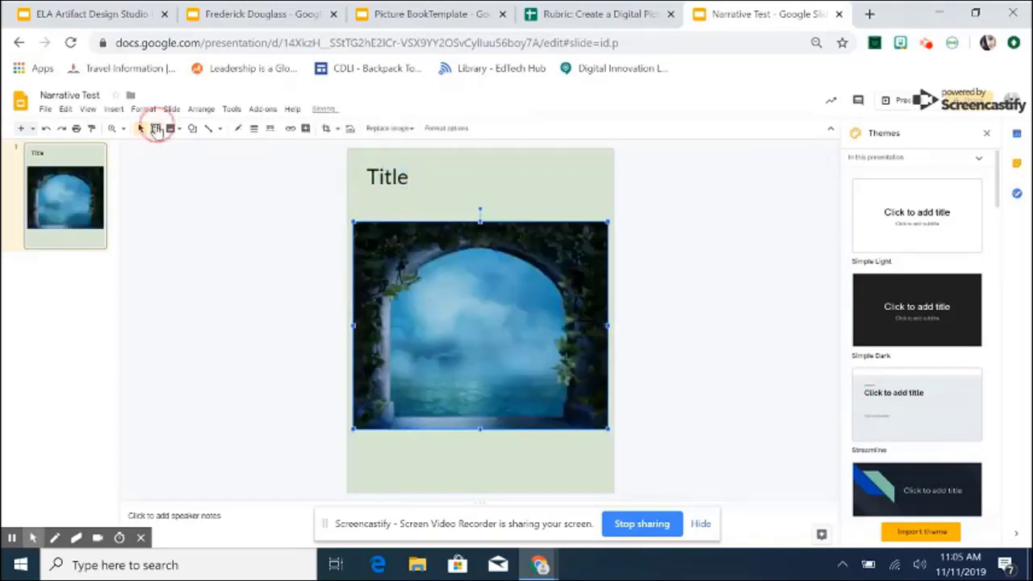
{"action": "left_click_drag", "start_coordinate": [417, 440], "coordinate": [551, 454]}
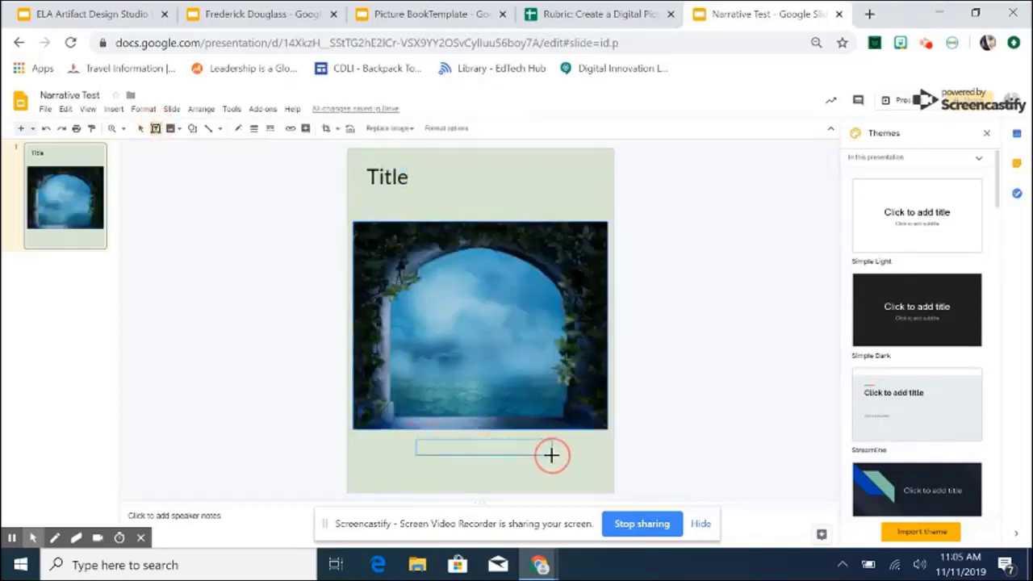
{"action": "type", "text": "written"}
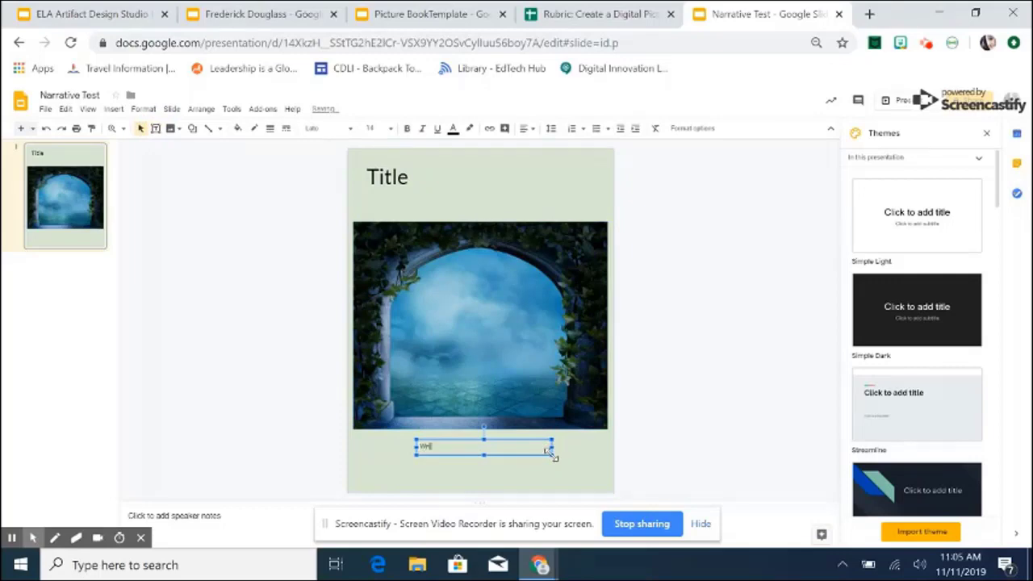
{"action": "type", "text": " by: Sade Grajeda"}
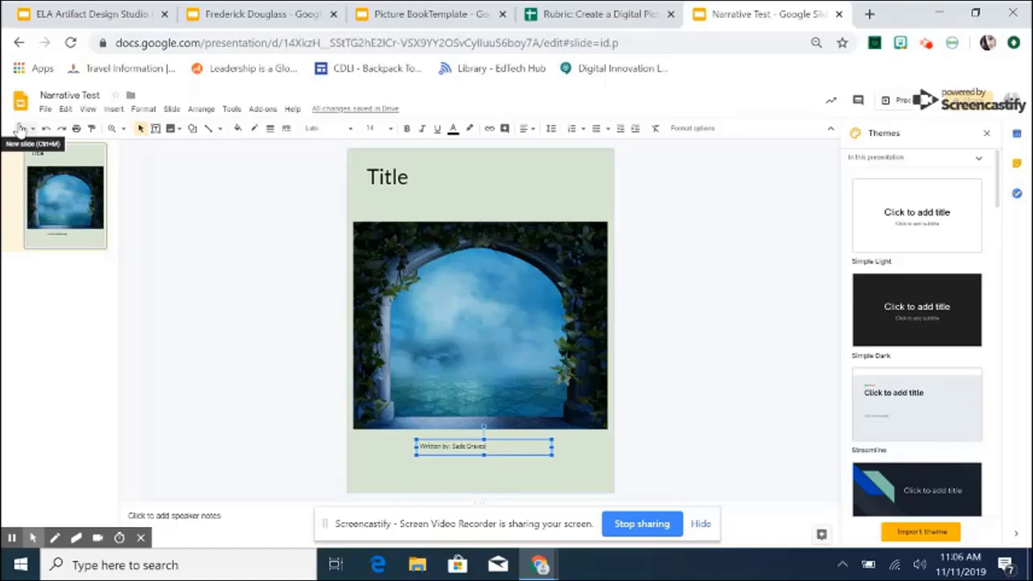
Add slide 2 after the cover and give it a white background.
{"action": "left_click", "coordinate": [20, 128]}
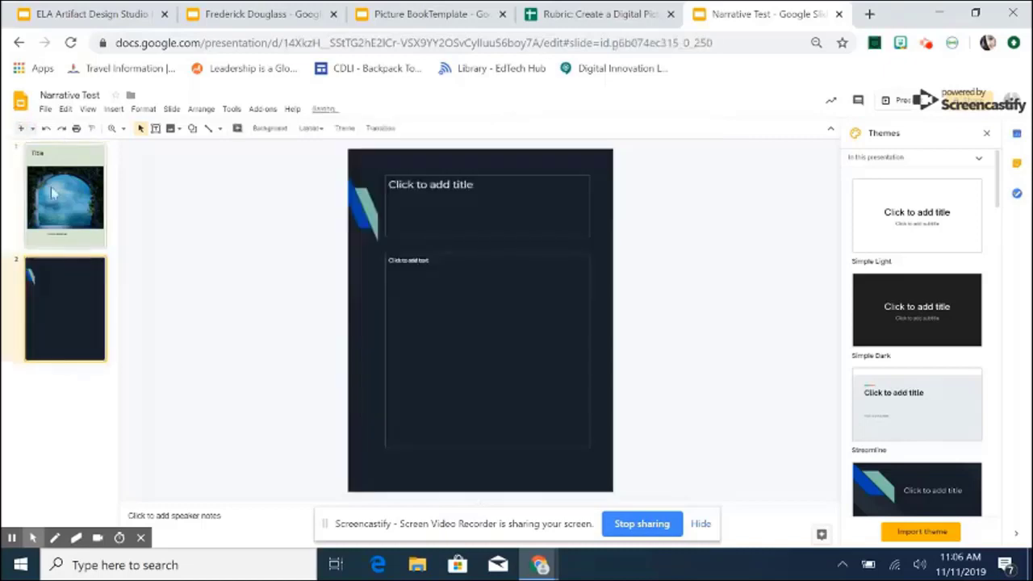
{"action": "right_click", "coordinate": [62, 279]}
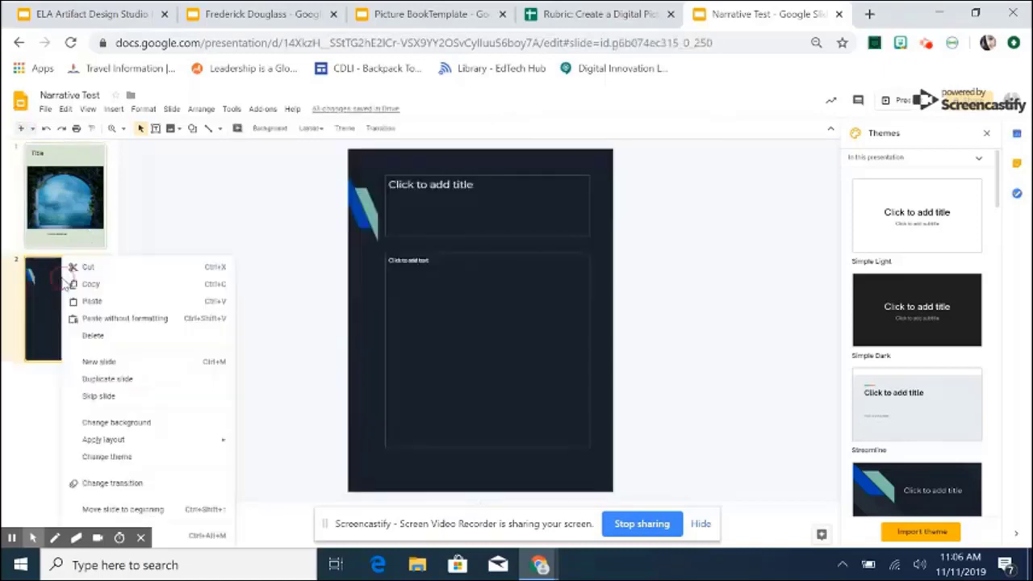
{"action": "left_click", "coordinate": [125, 428]}
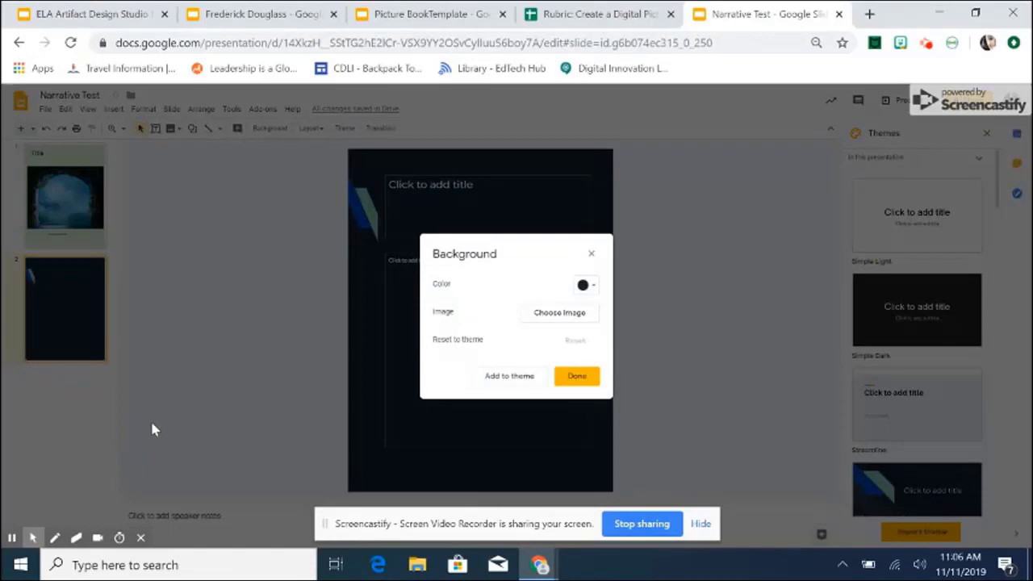
{"action": "left_click", "coordinate": [582, 285]}
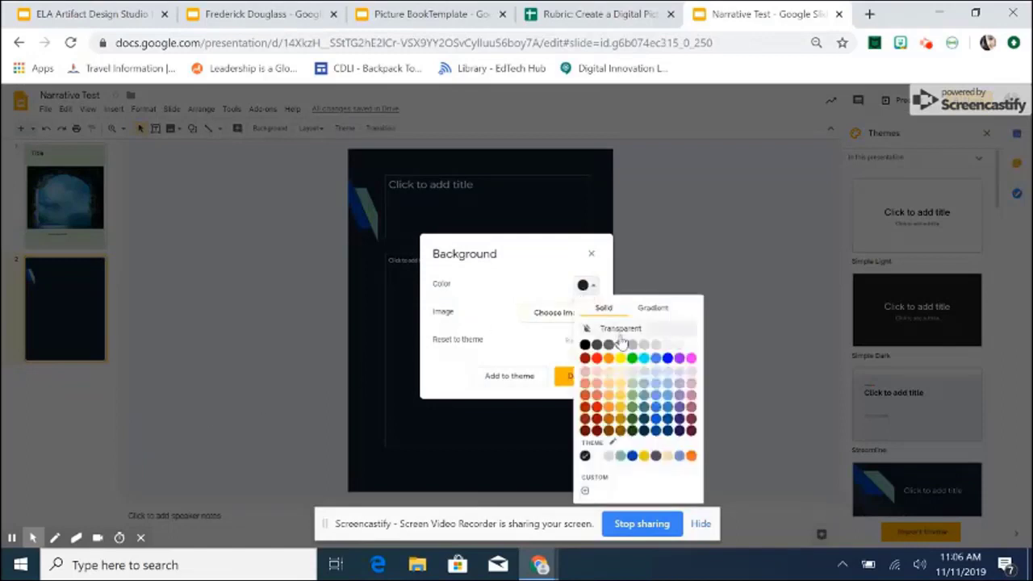
{"action": "left_click", "coordinate": [691, 346]}
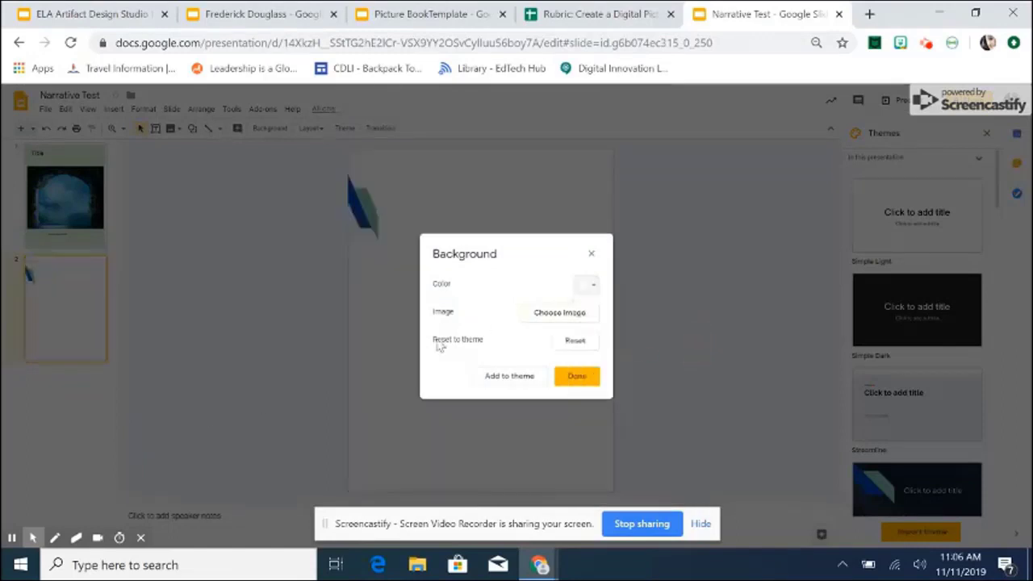
{"action": "left_click", "coordinate": [576, 375]}
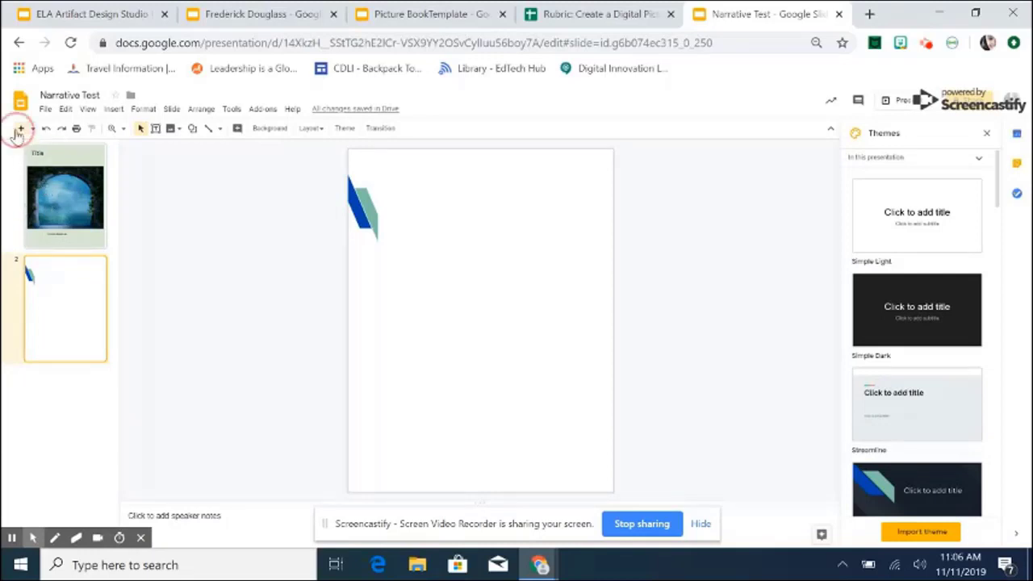
Add slide 3 and give it a white background.
{"action": "left_click", "coordinate": [19, 128]}
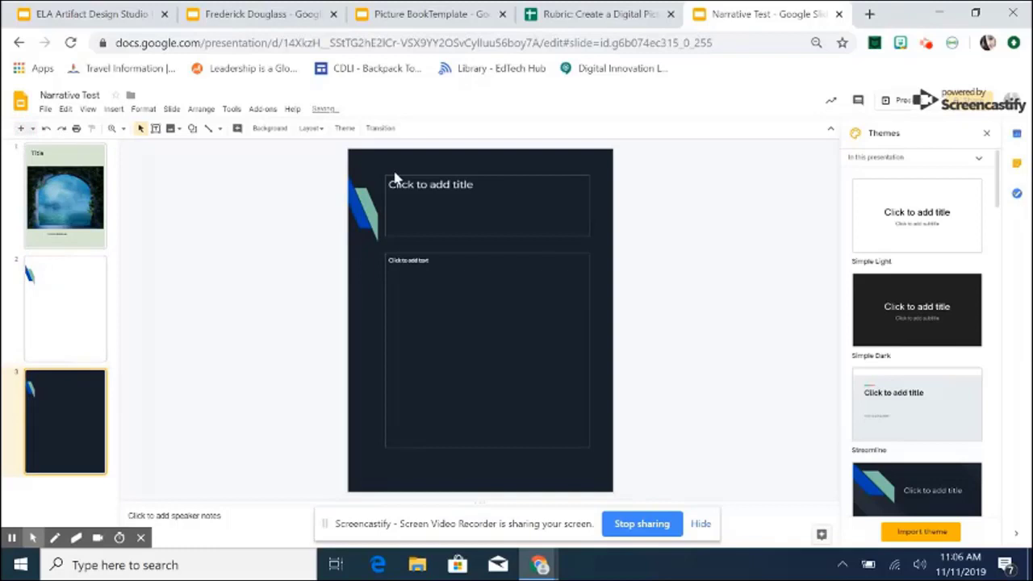
{"action": "right_click", "coordinate": [67, 414]}
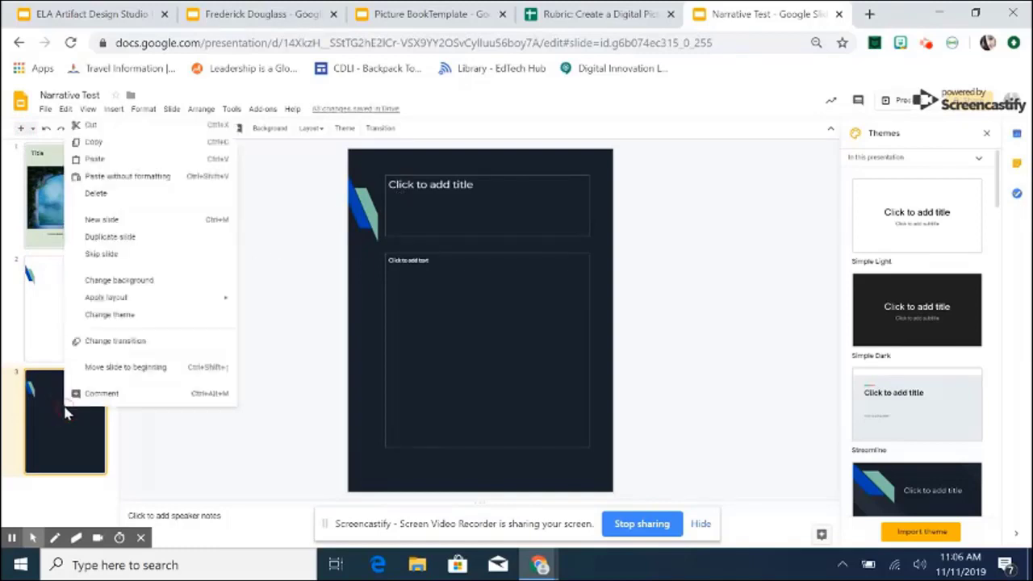
{"action": "left_click", "coordinate": [159, 280]}
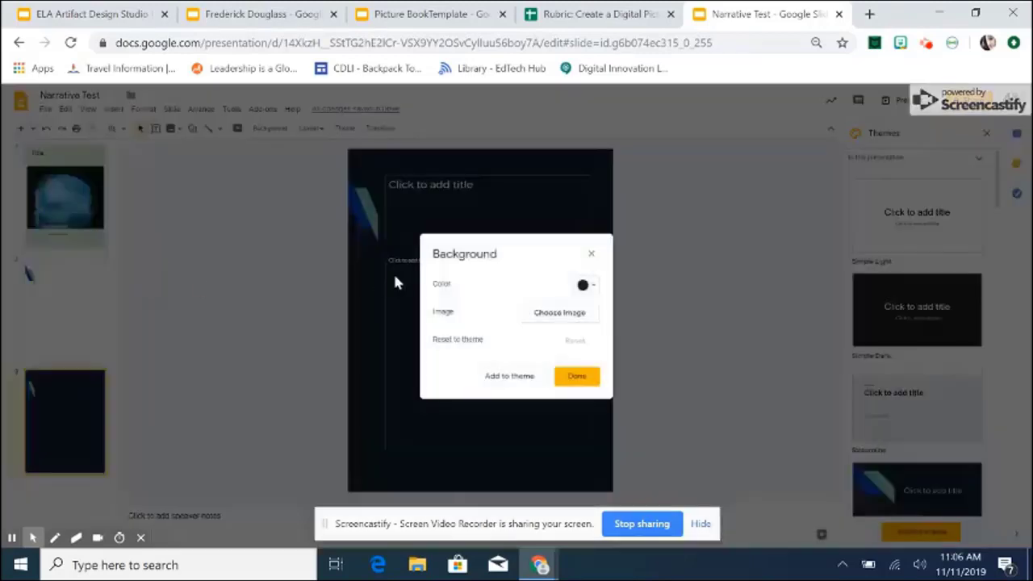
{"action": "left_click", "coordinate": [588, 287]}
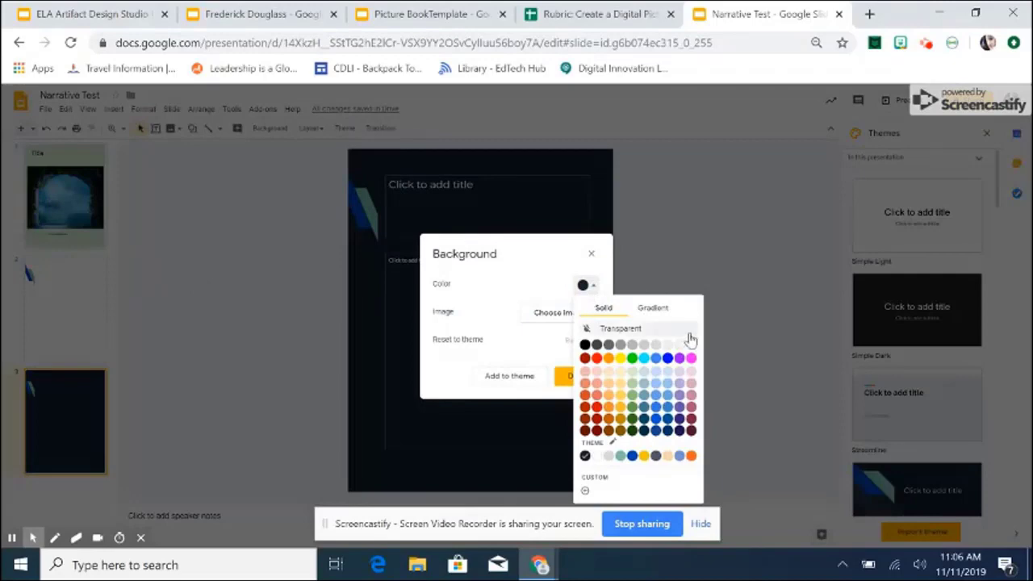
{"action": "left_click", "coordinate": [690, 346]}
{"action": "left_click", "coordinate": [578, 376]}
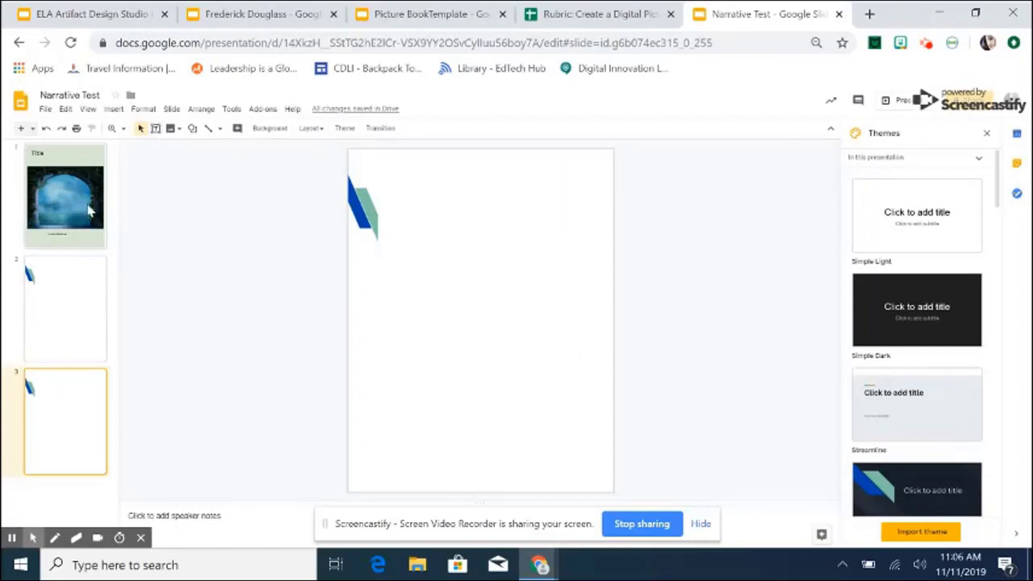
Show the File menu's Download format options.
{"action": "left_click", "coordinate": [46, 109]}
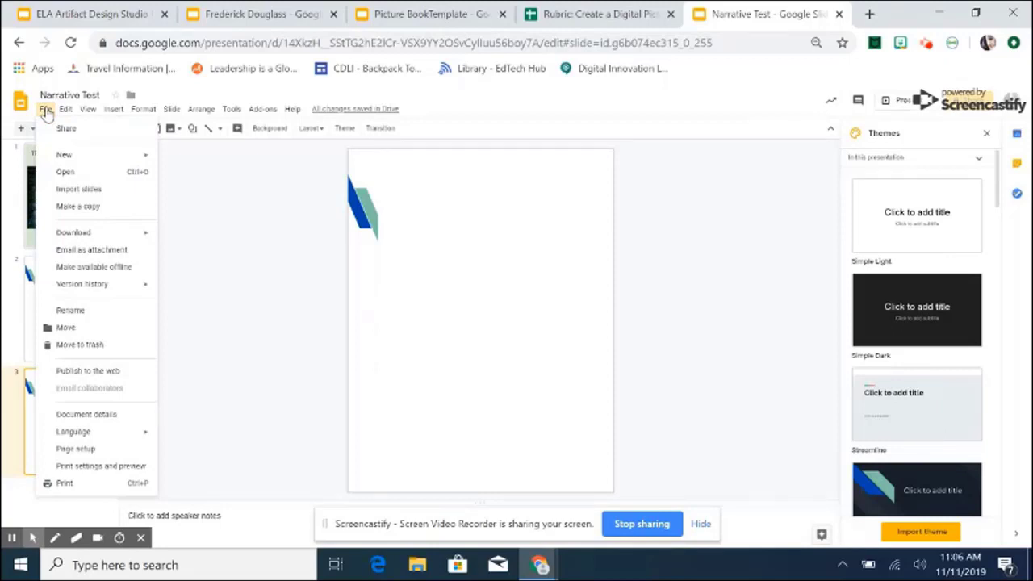
{"action": "mouse_move", "coordinate": [104, 233]}
Switch to the ELA Artifact Design Studio Picture Books presentation and scroll through its slides.
{"action": "left_click", "coordinate": [89, 17]}
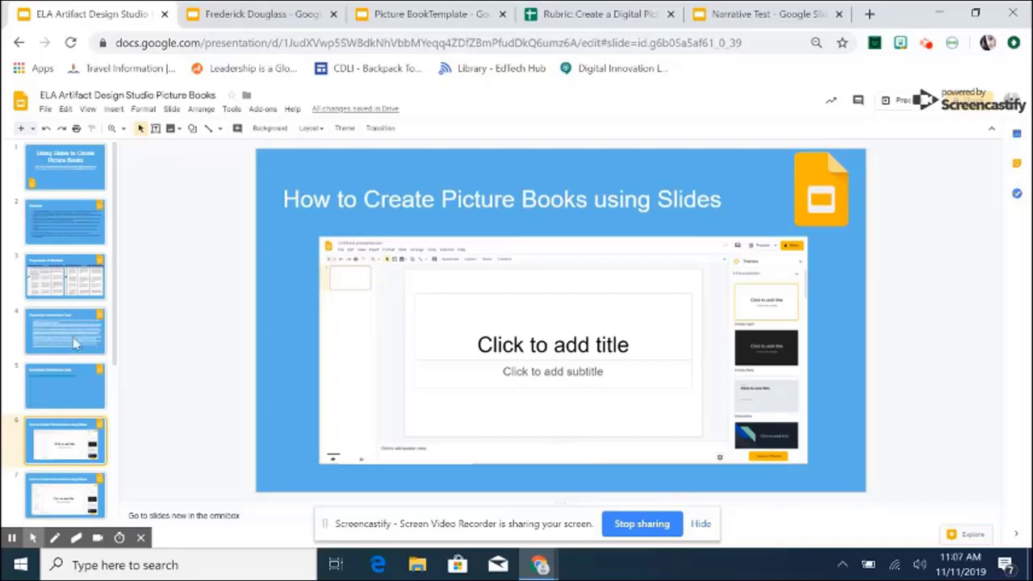
{"action": "scroll", "coordinate": [73, 339], "scroll_direction": "down", "scroll_amount": 3}
{"action": "scroll", "coordinate": [73, 334], "scroll_direction": "down", "scroll_amount": 1}
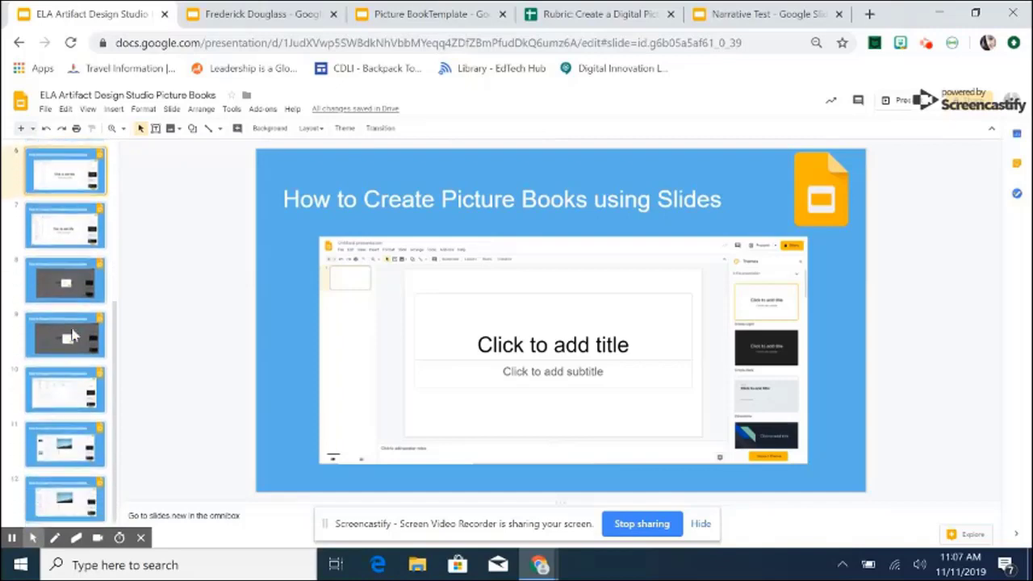